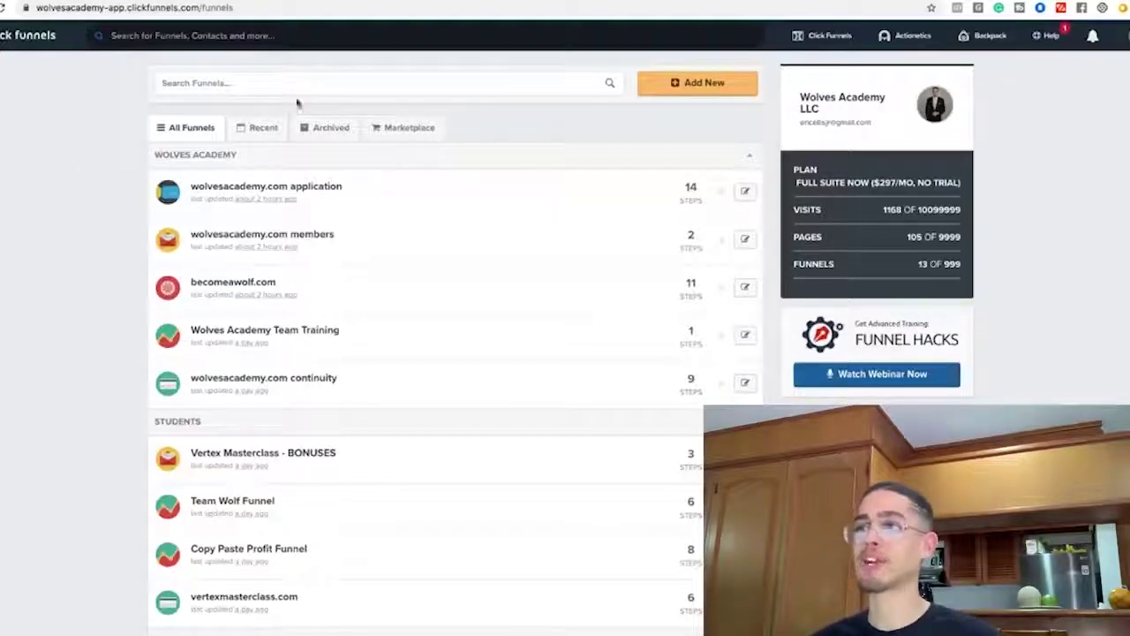
# Step: Open the wolvesacademy.com application funnel and review its InnerCircle, ApplicationVSL, Application, schedule and Booked steps
pyautogui.click(265, 187)
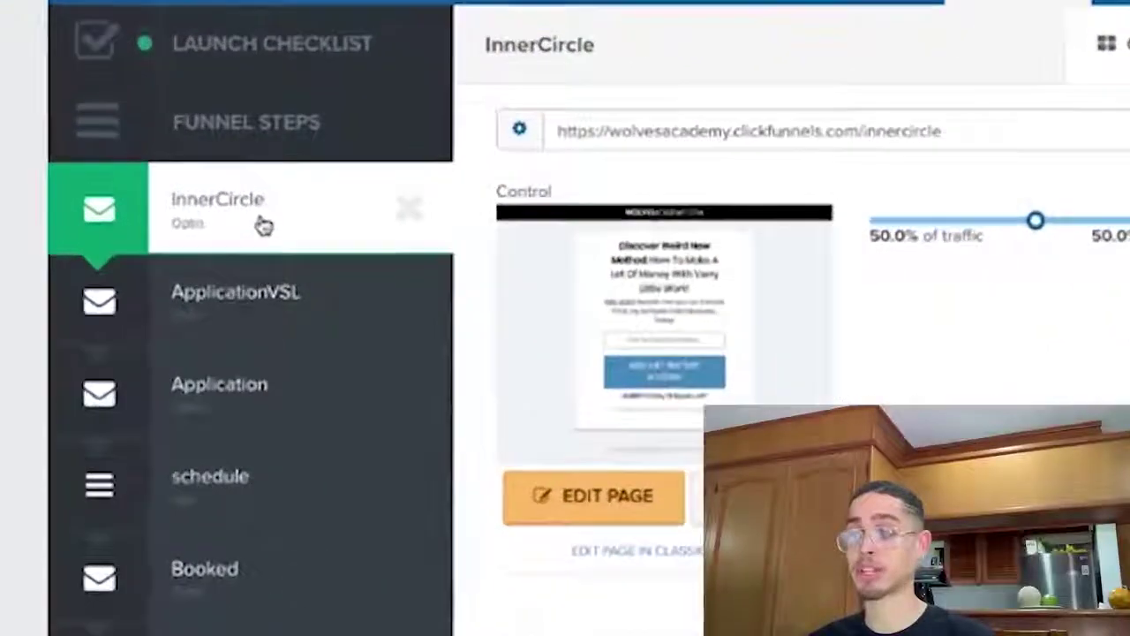
pyautogui.click(234, 300)
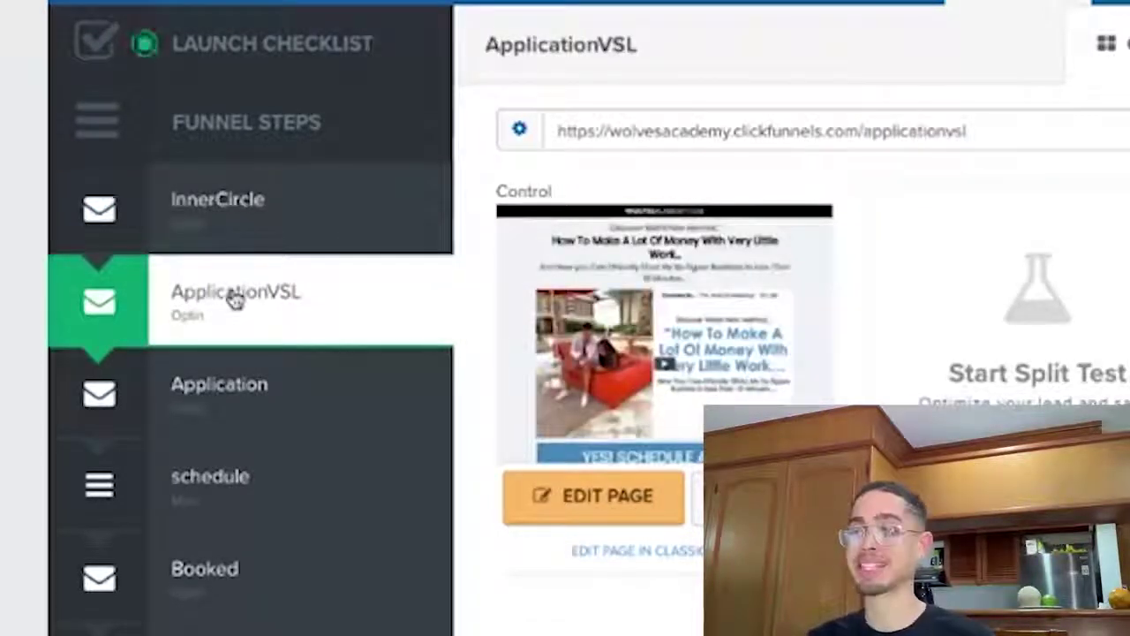
pyautogui.click(228, 381)
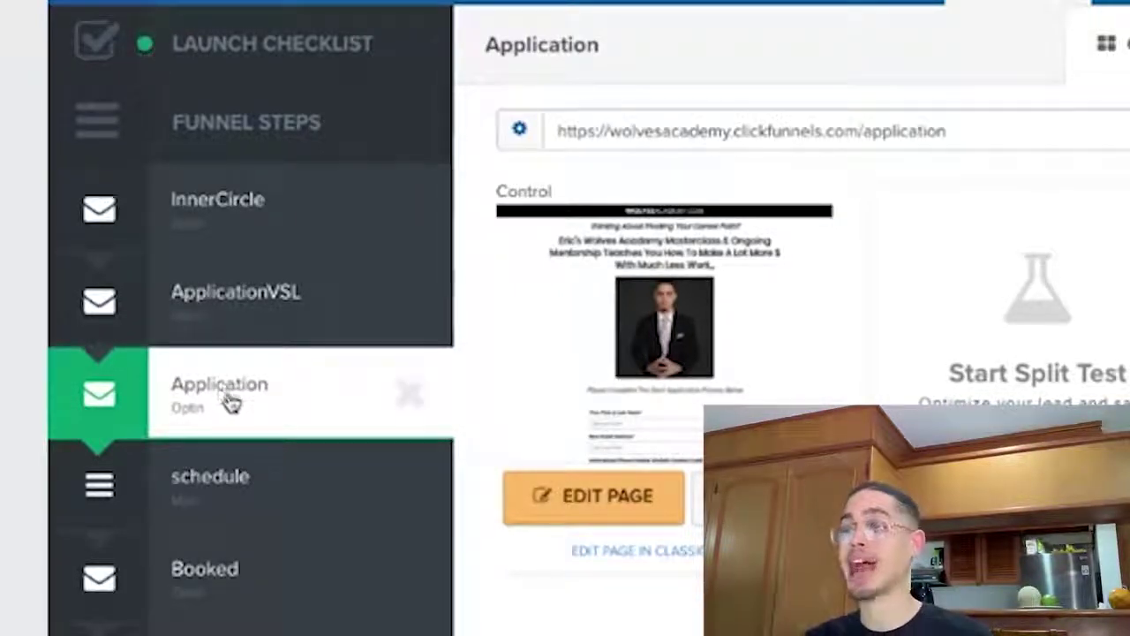
pyautogui.click(229, 500)
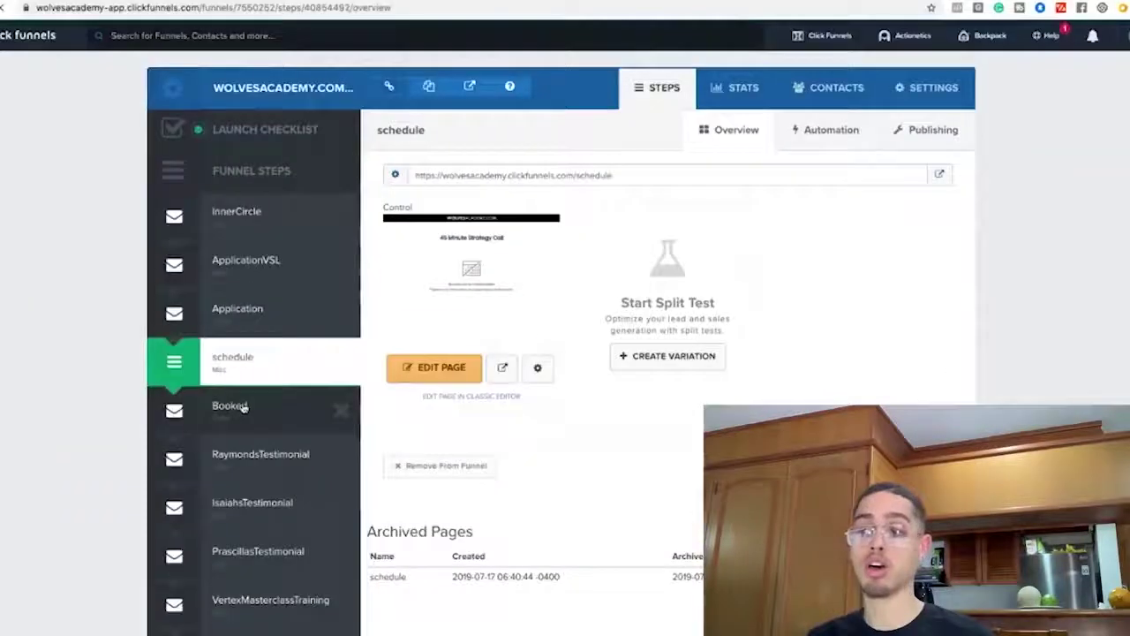
pyautogui.click(231, 406)
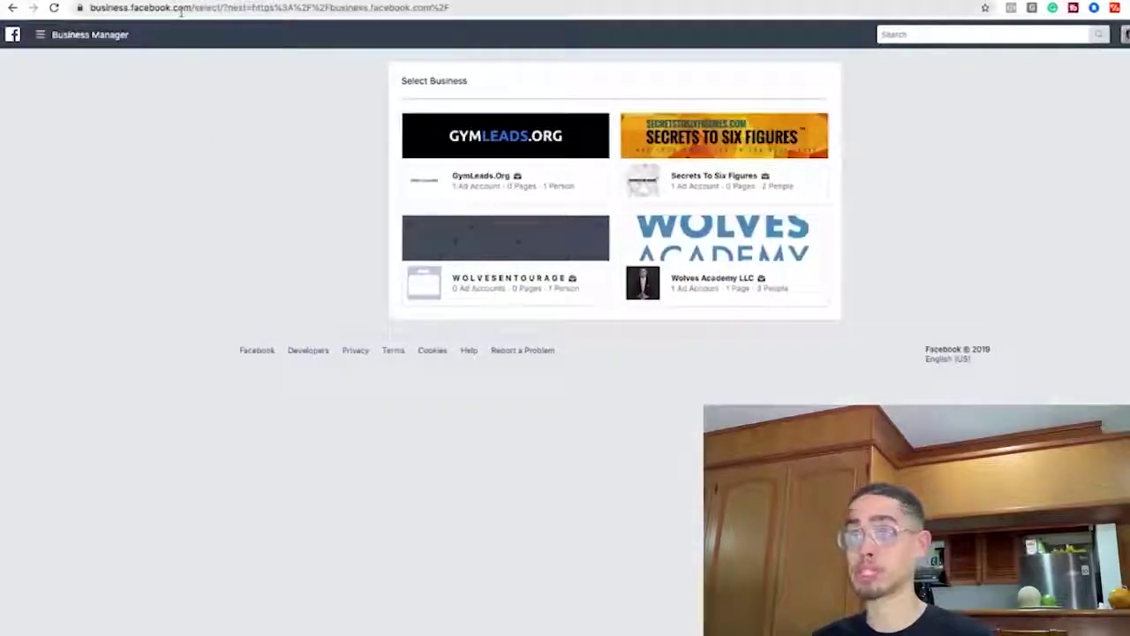
# Step: In Facebook Business Manager, open the Pixels data sources for the Wolves Academy LLC business
pyautogui.click(100, 35)
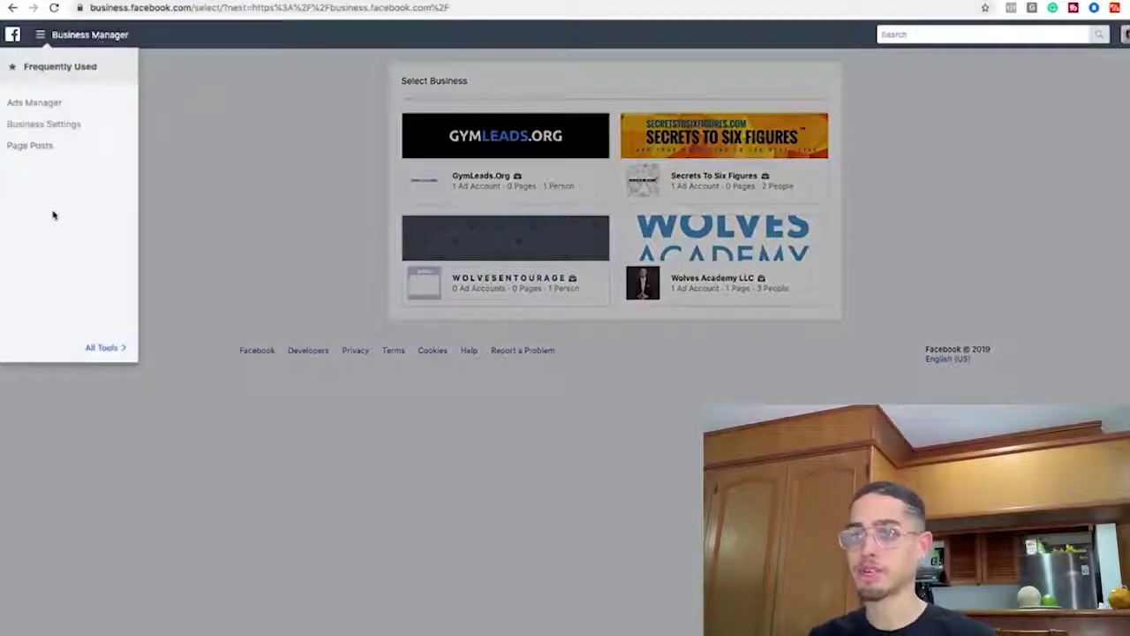
pyautogui.click(97, 348)
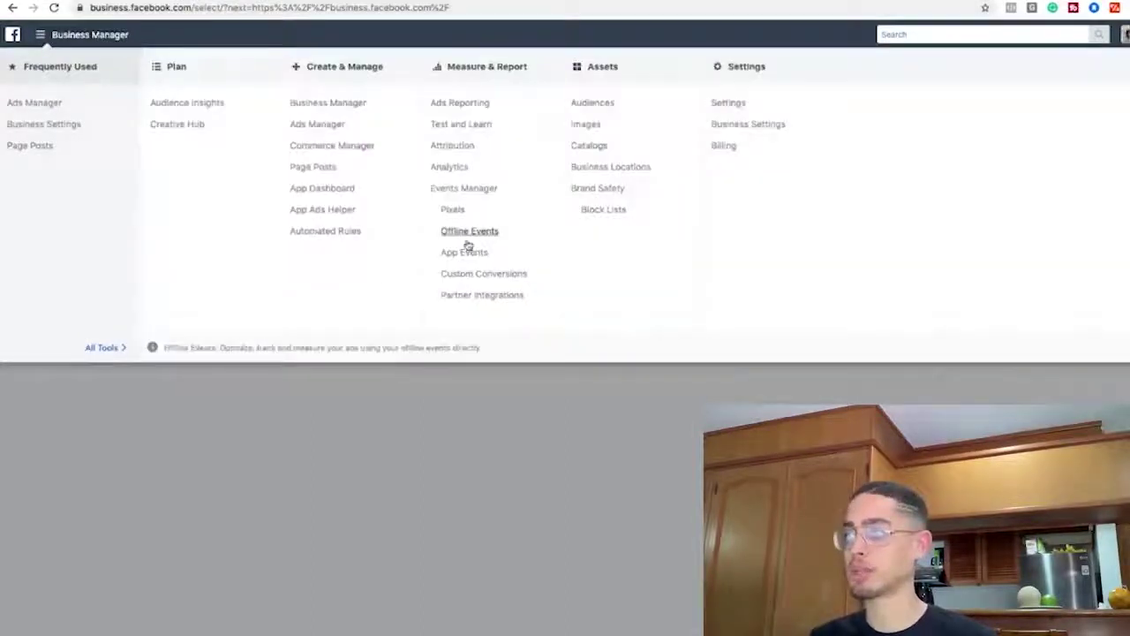
pyautogui.click(452, 211)
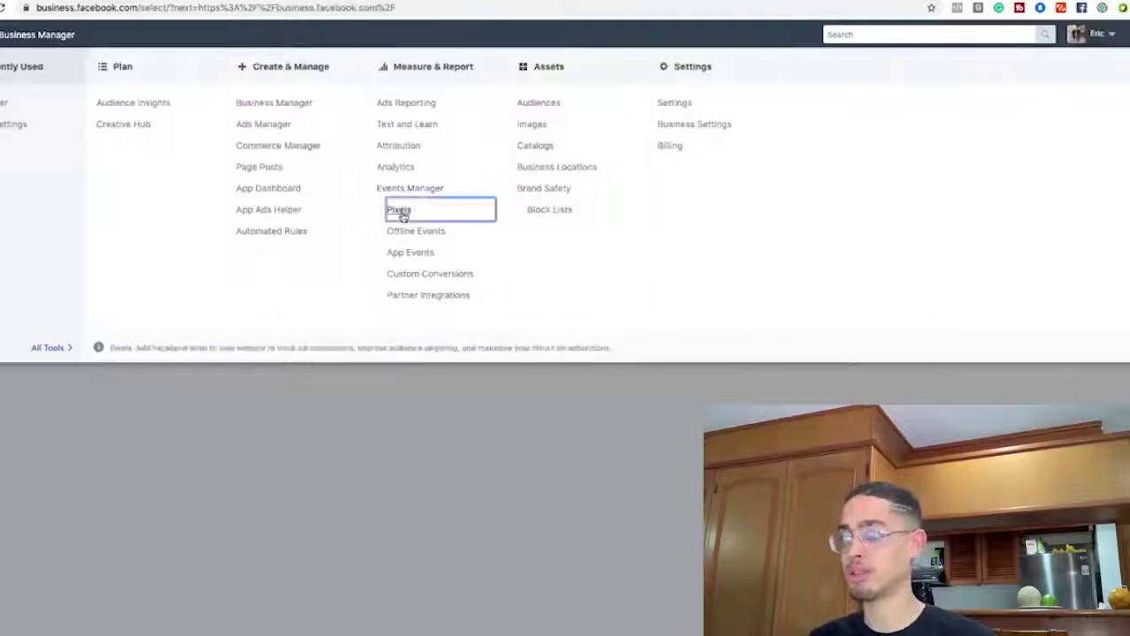
pyautogui.click(402, 215)
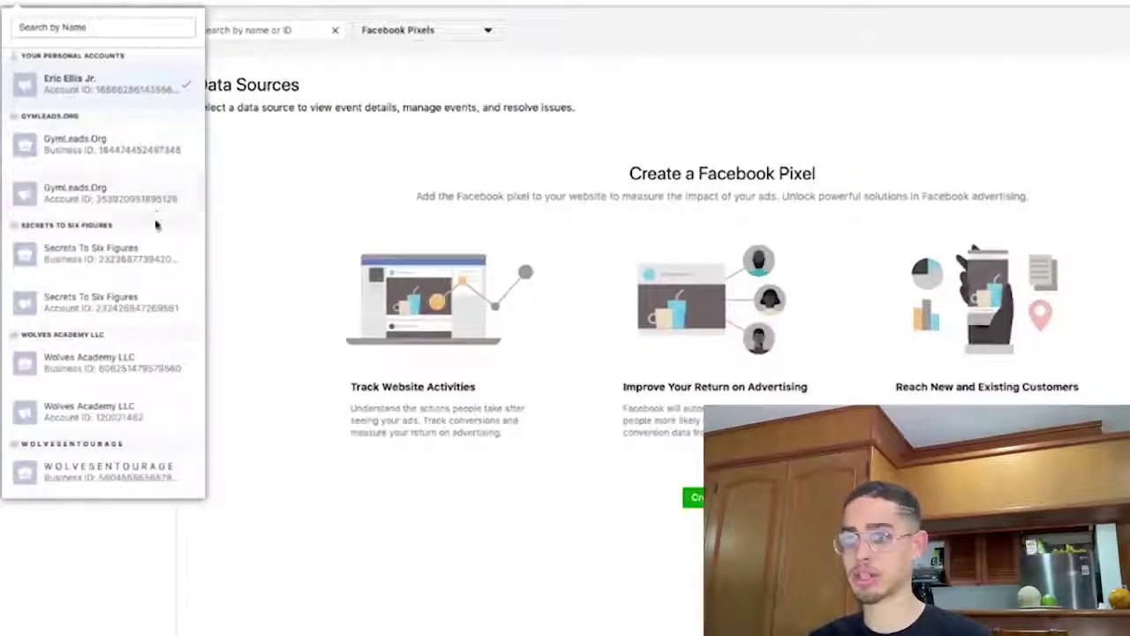
pyautogui.click(152, 371)
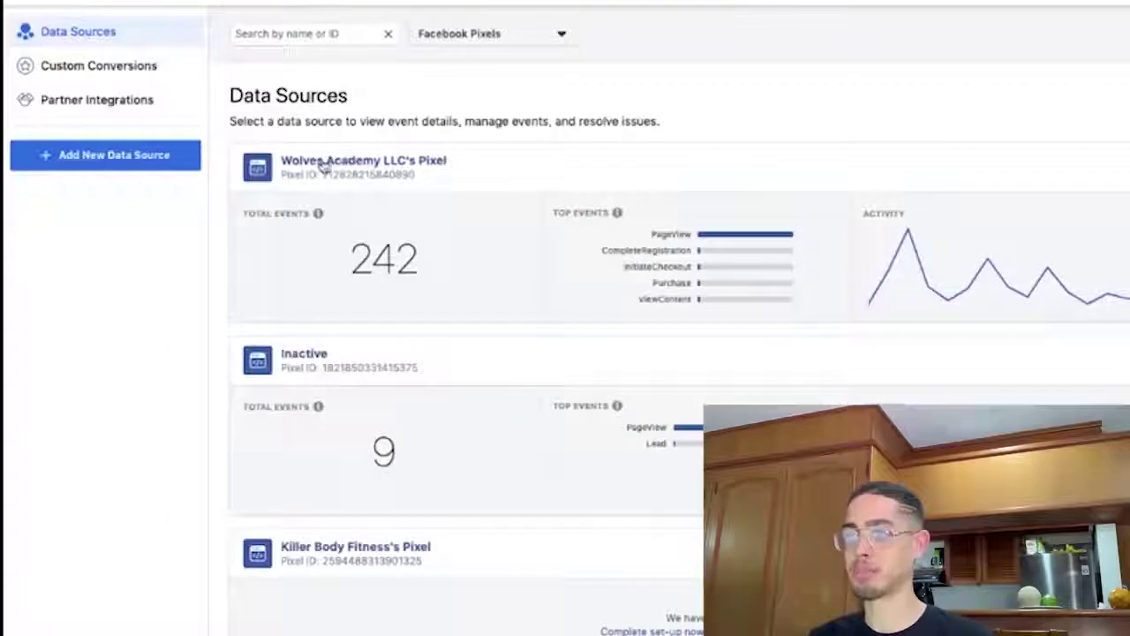
# Step: Examine the overview of Wolves Academy LLC's Pixel and the list of the business's other pixels
pyautogui.click(373, 166)
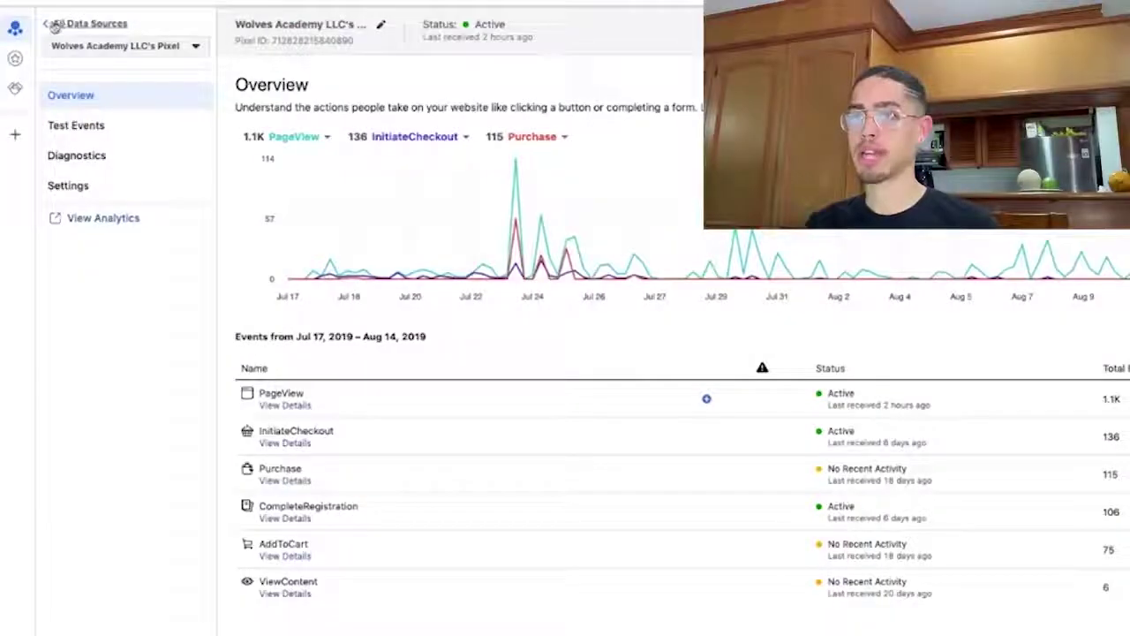
pyautogui.click(55, 24)
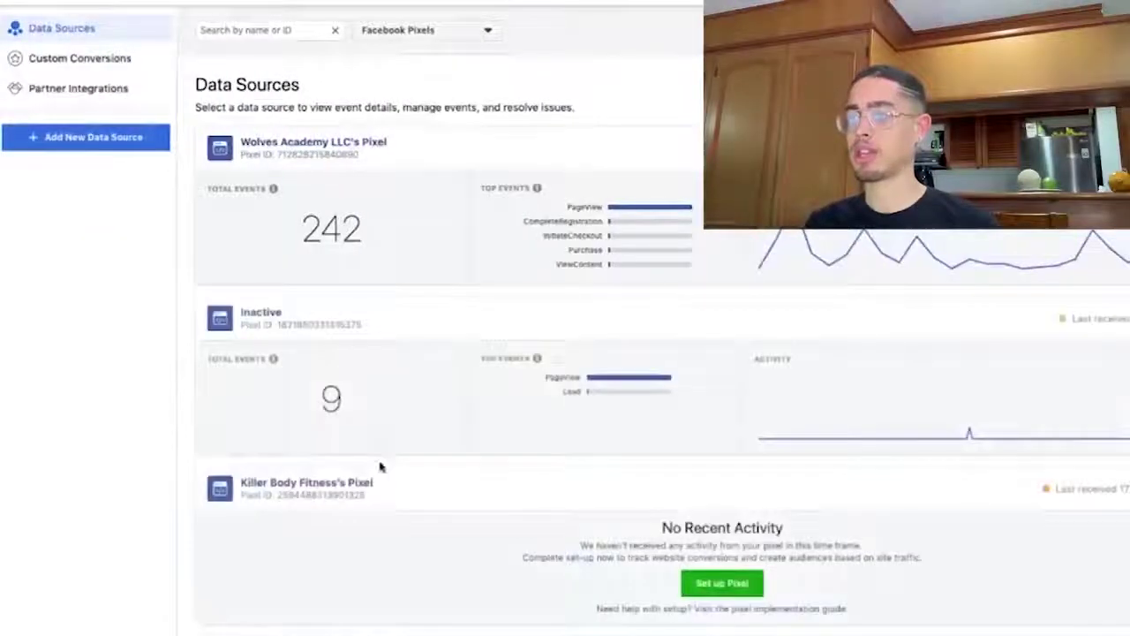
pyautogui.scroll(-2, 379, 465)
pyautogui.scroll(1, 375, 371)
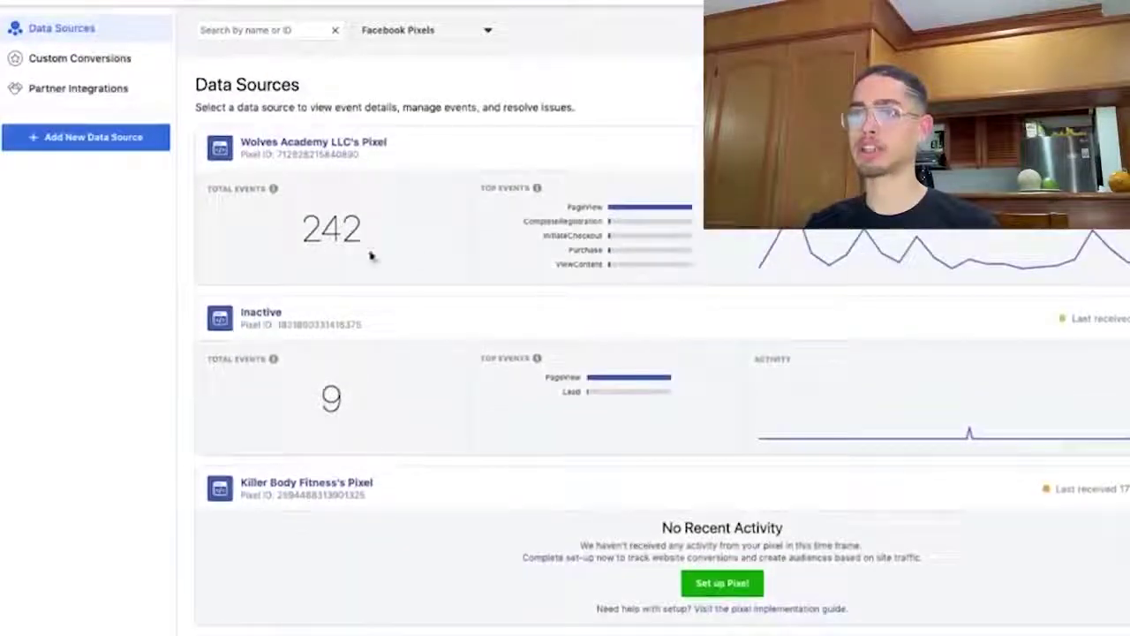
pyautogui.scroll(-1, 398, 362)
pyautogui.scroll(-1, 406, 385)
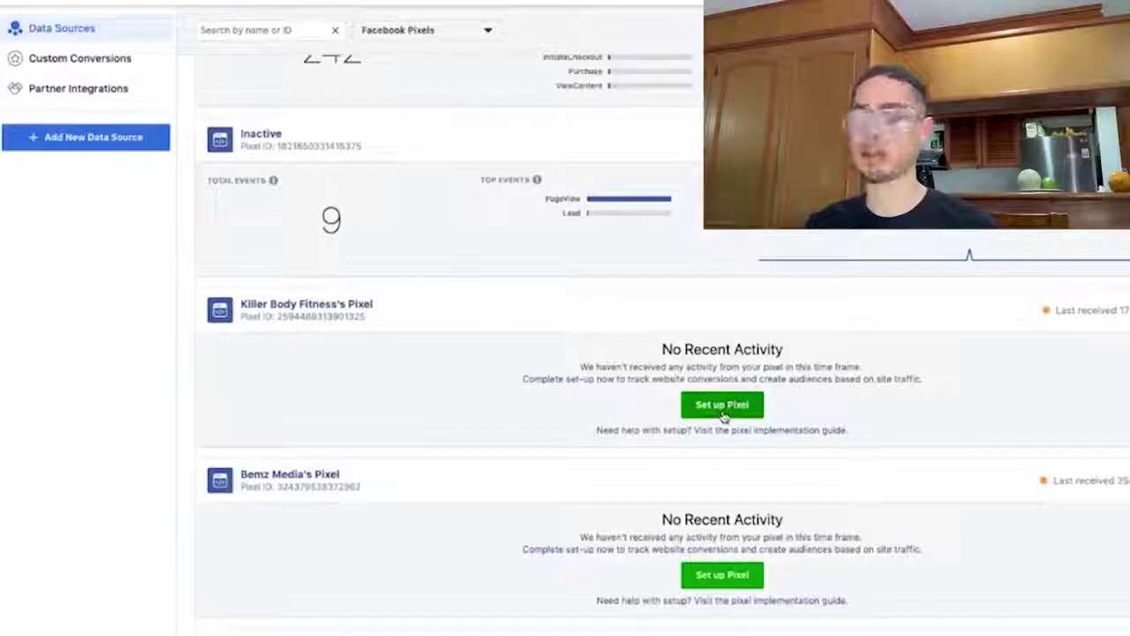
pyautogui.scroll(2, 723, 415)
# Step: Start a manual code installation for Wolves Academy LLC's Pixel and copy its entire base code
pyautogui.click(351, 146)
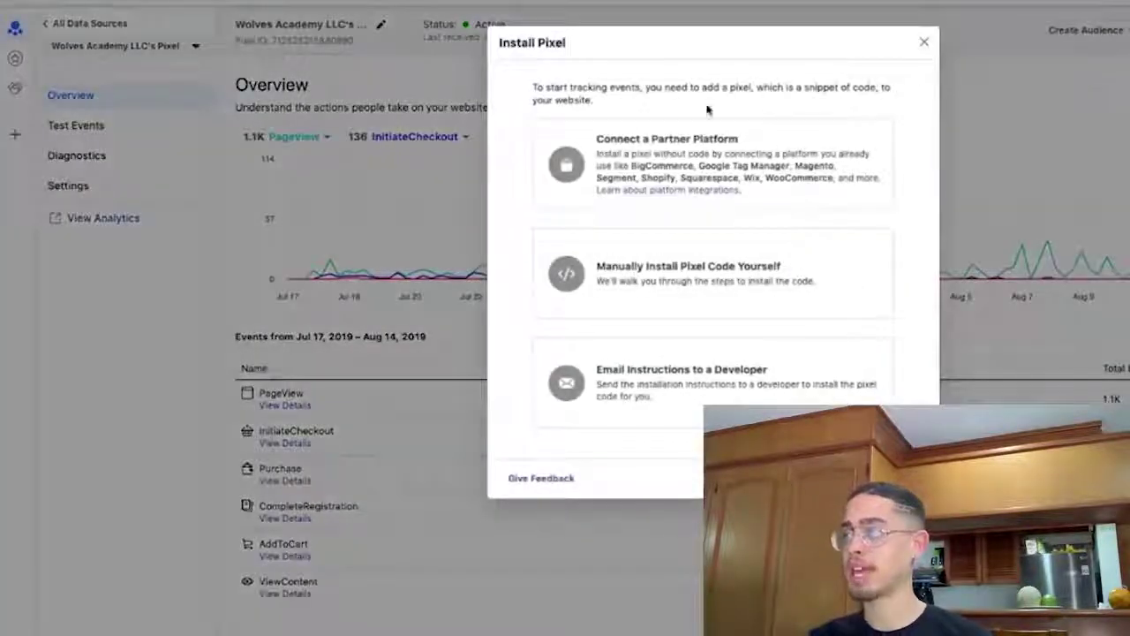
pyautogui.click(694, 279)
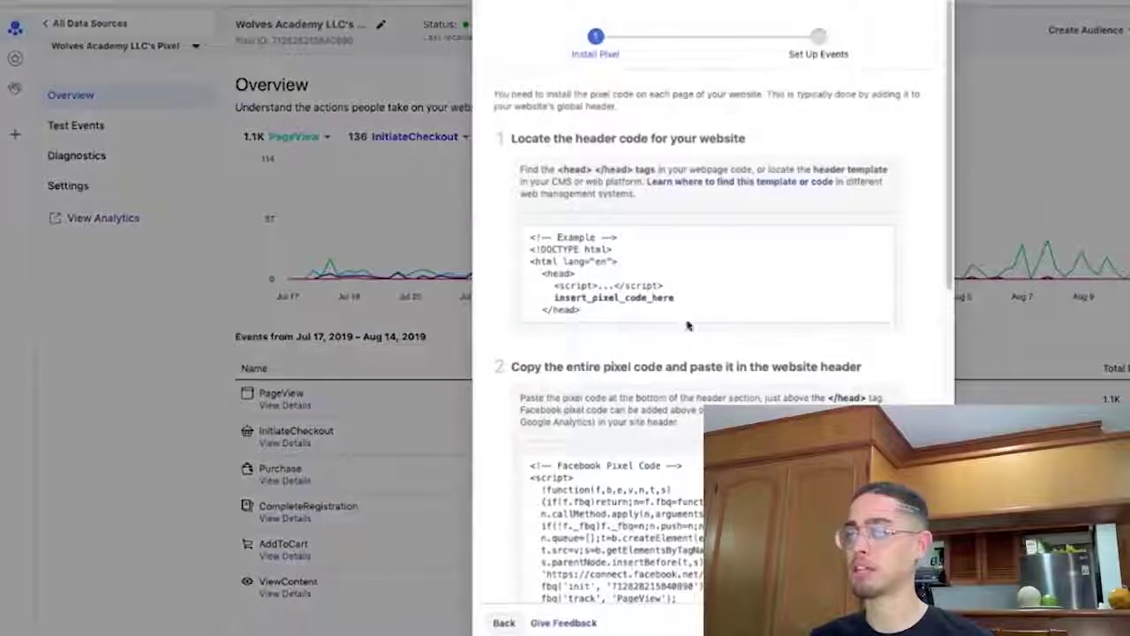
pyautogui.scroll(-3, 693, 282)
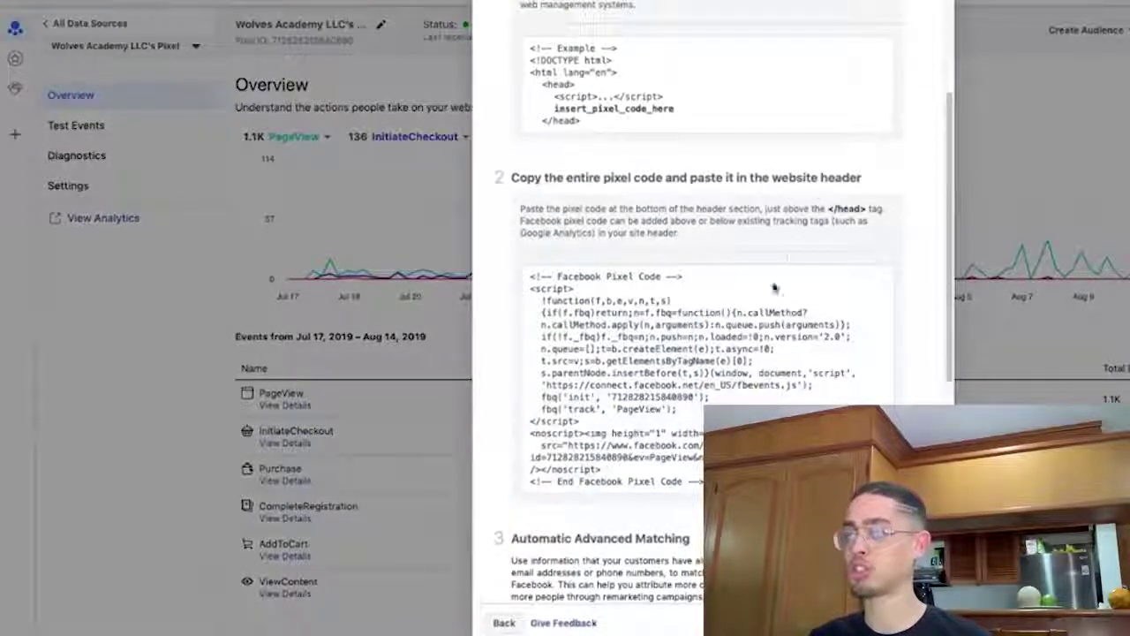
pyautogui.click(704, 353)
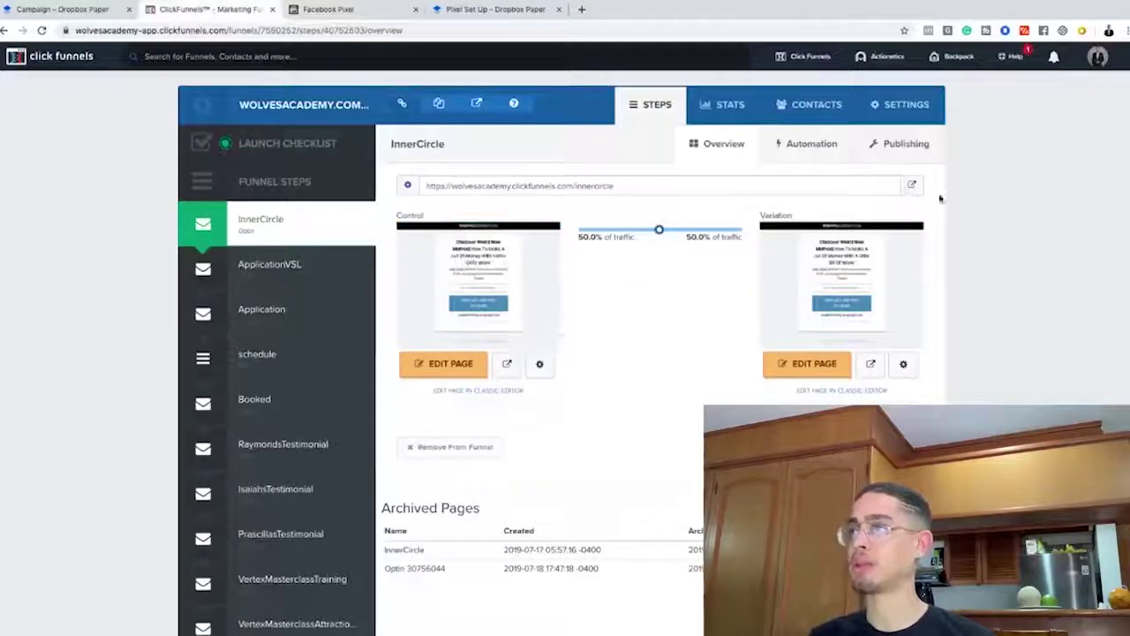
# Step: In ClickFunnels, paste the pixel base code into the application funnel's head tracking code setting
pyautogui.click(904, 107)
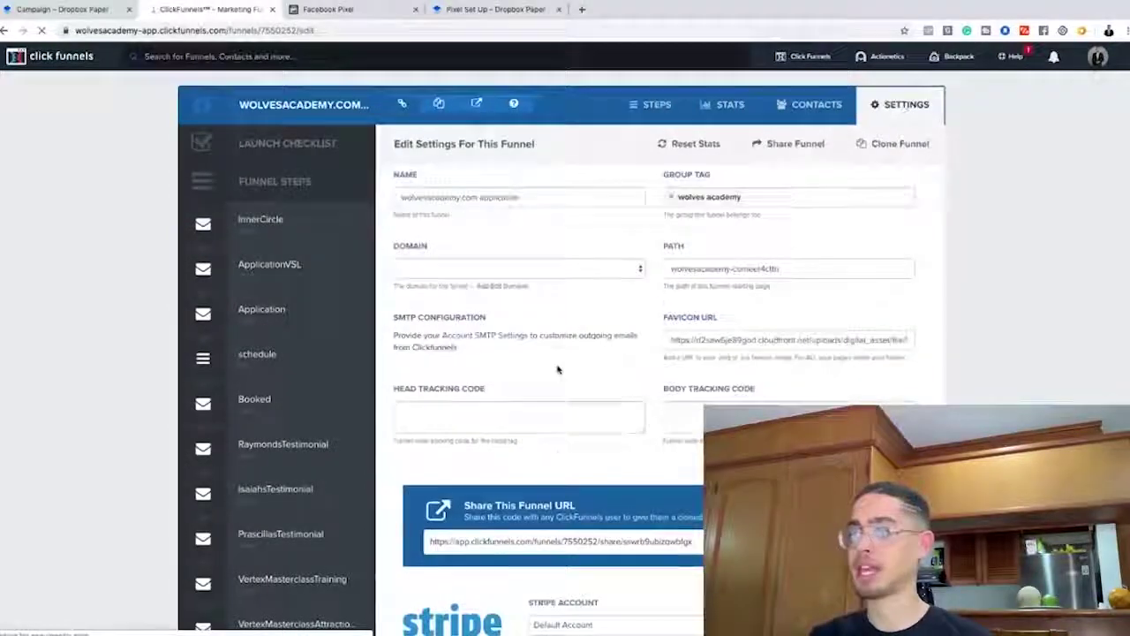
pyautogui.scroll(-1, 558, 368)
pyautogui.click(482, 324)
pyautogui.hotkey('ctrl', 'v')
pyautogui.scroll(-15, 537, 330)
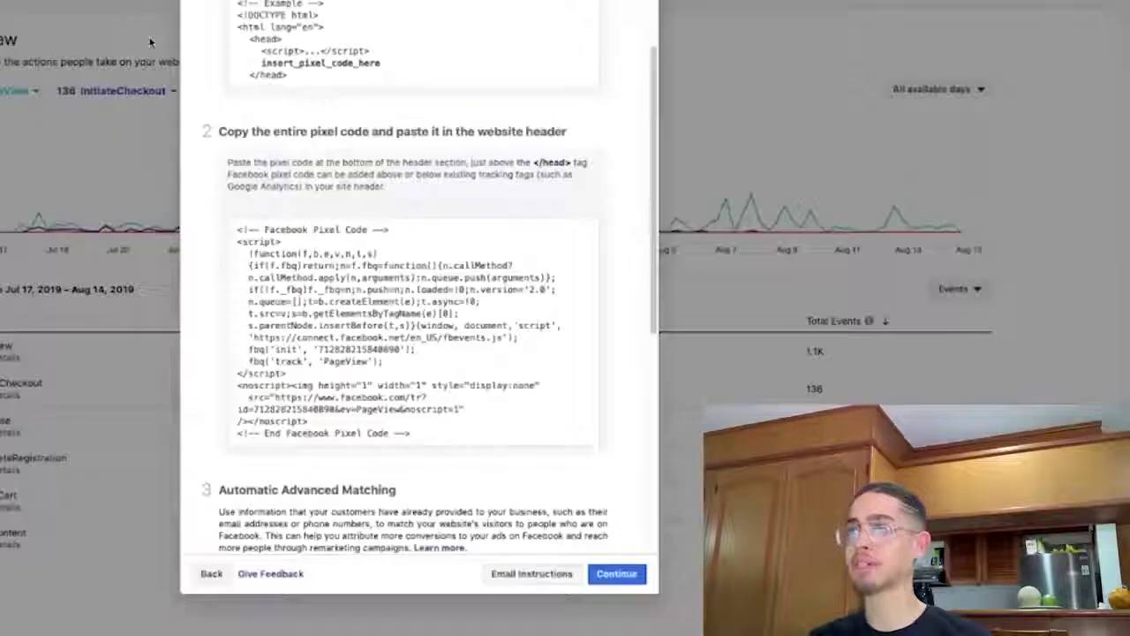
# Step: Back in the Facebook pixel installation, continue to event setup with manually installed code and review the Ecommerce and Retail events
pyautogui.scroll(-5, 298, 322)
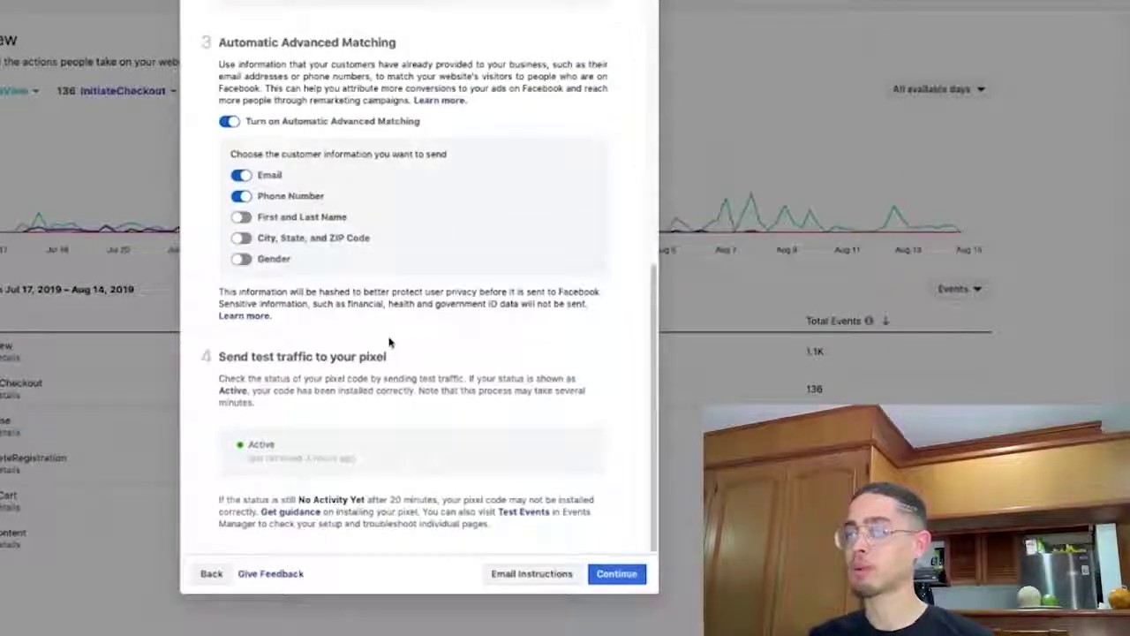
pyautogui.click(616, 575)
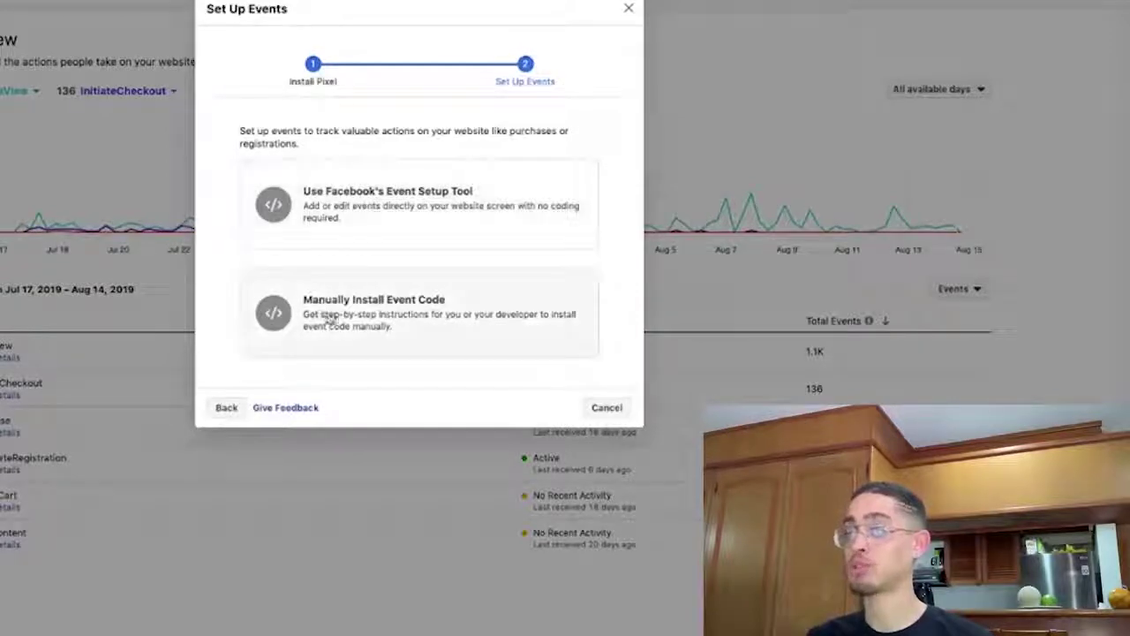
pyautogui.click(419, 313)
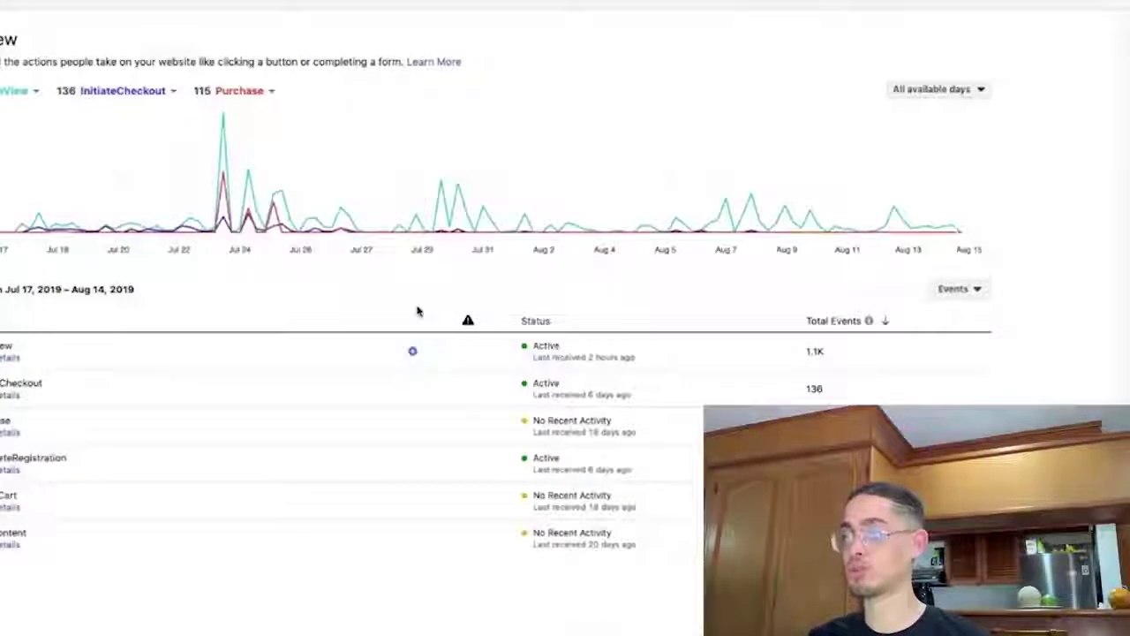
pyautogui.scroll(-1, 418, 313)
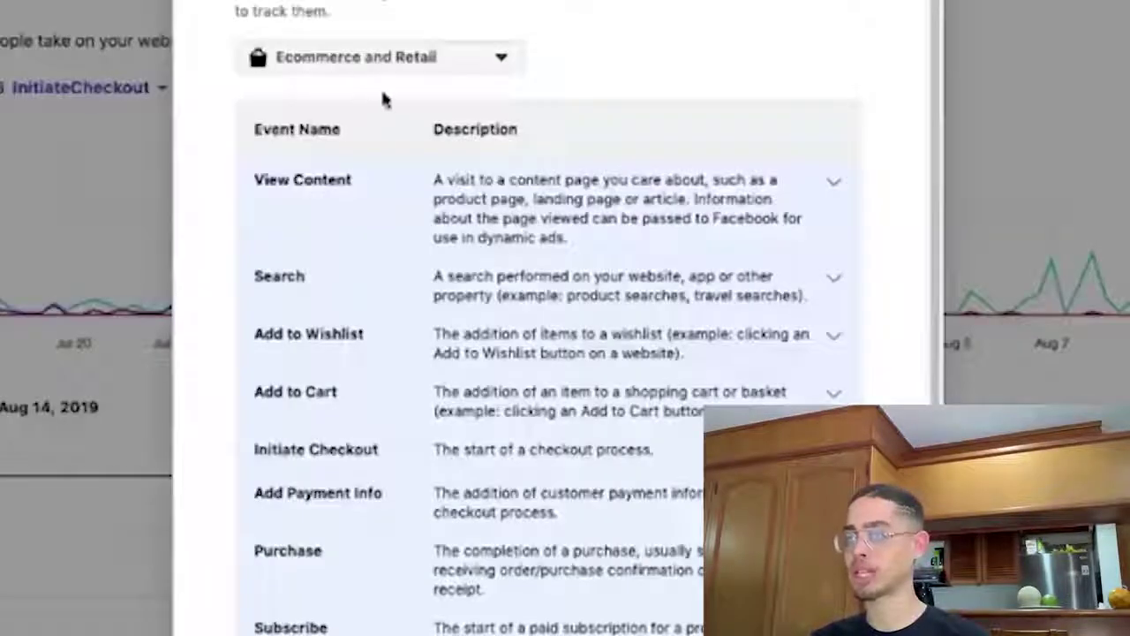
pyautogui.scroll(-4, 383, 96)
pyautogui.scroll(-4, 386, 101)
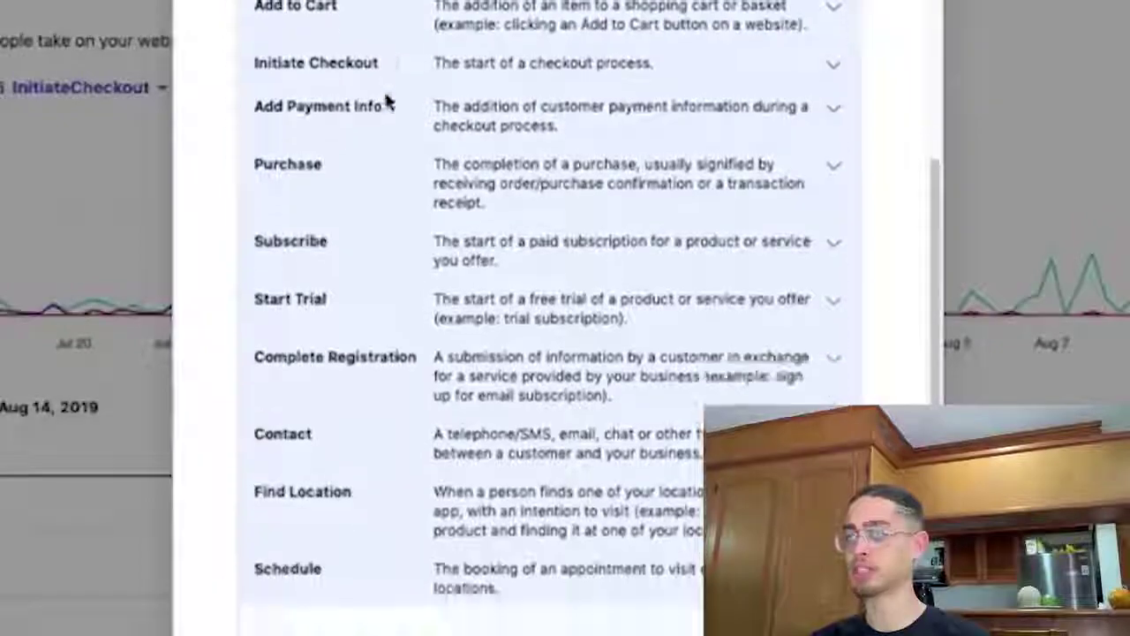
pyautogui.scroll(5, 386, 100)
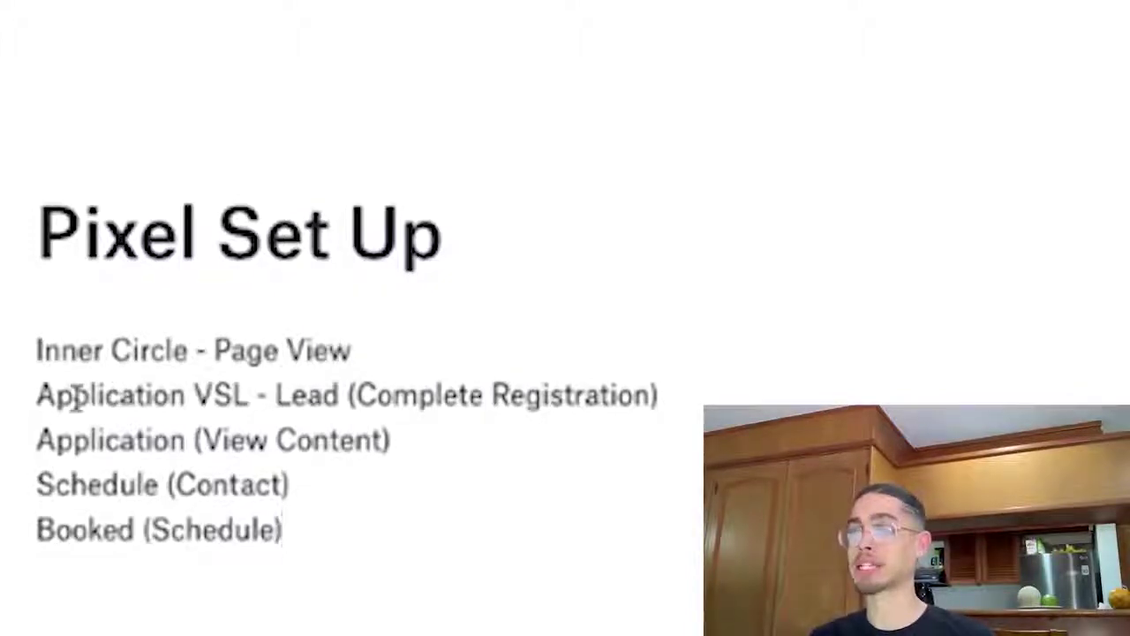
# Step: Review the Pixel Set Up notes in Dropbox Paper for which event belongs on each funnel page
pyautogui.moveTo(32, 396); pyautogui.dragTo(282, 530)
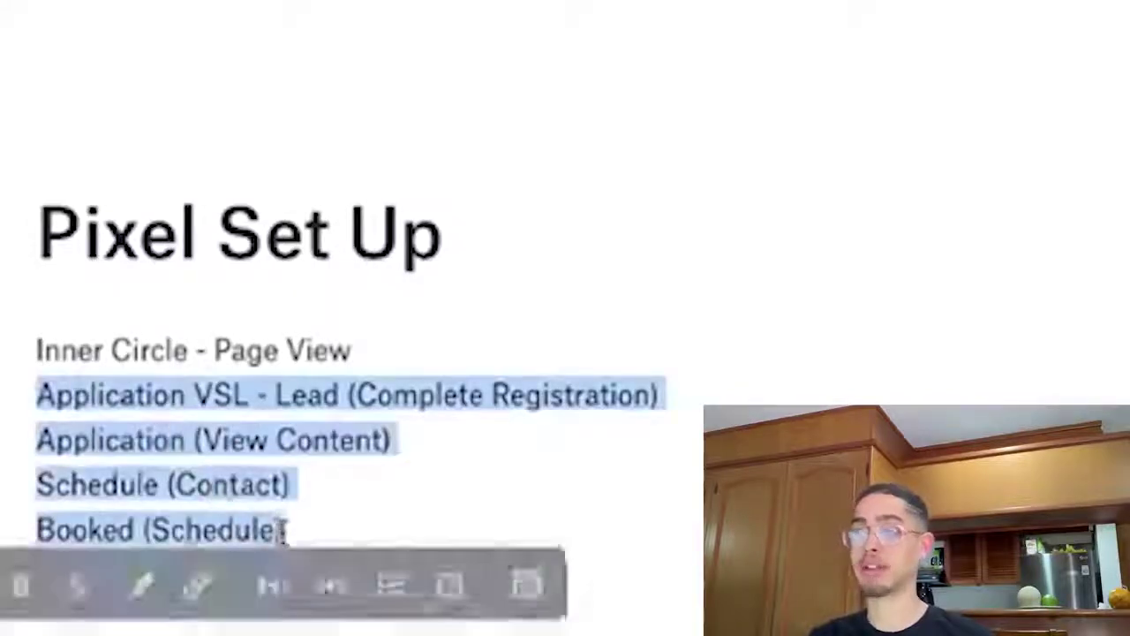
pyautogui.click(291, 495)
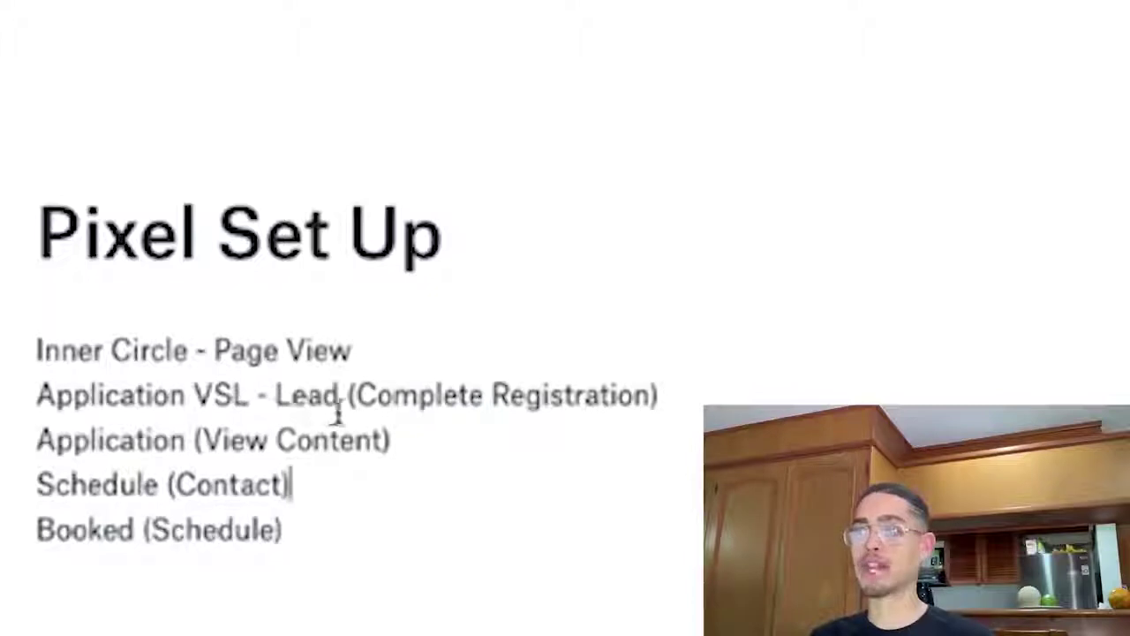
pyautogui.moveTo(37, 434); pyautogui.dragTo(459, 442)
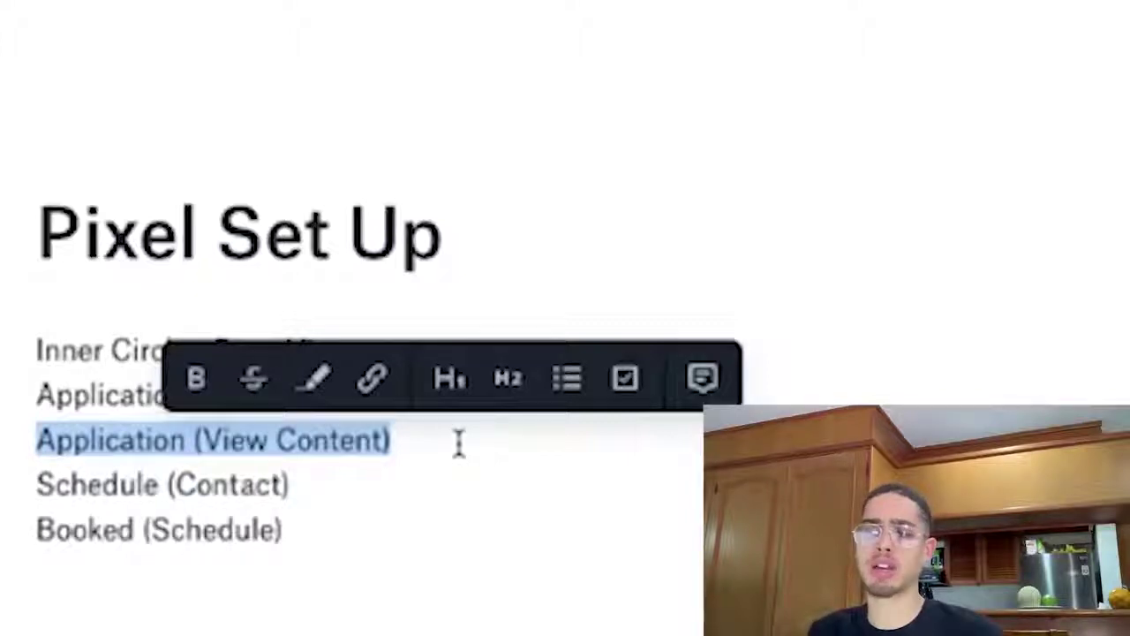
pyautogui.click(458, 443)
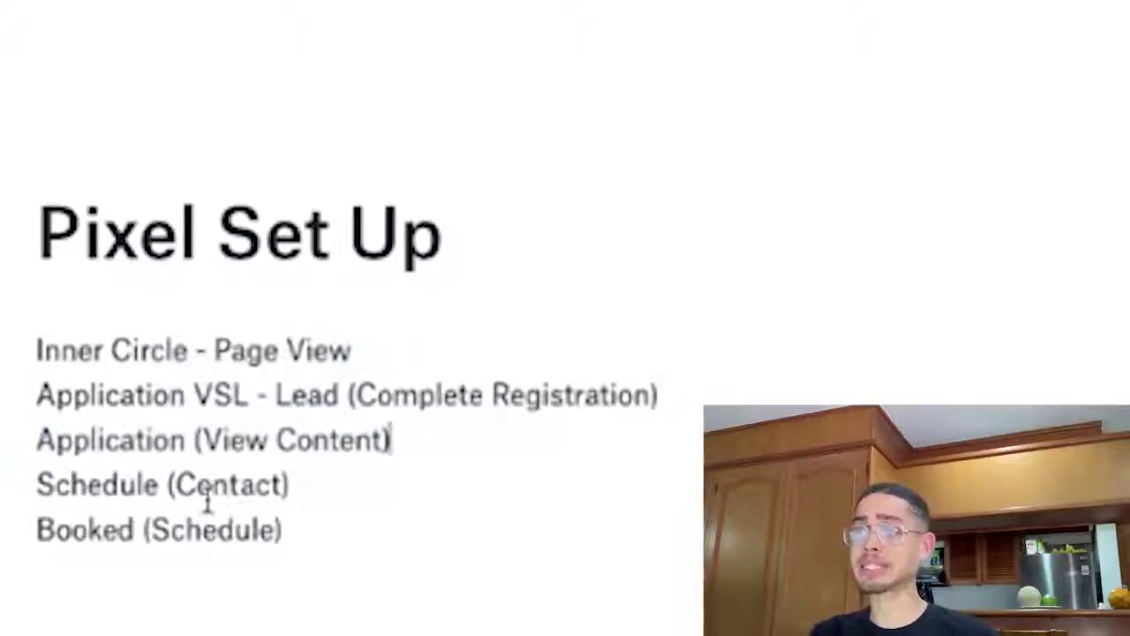
pyautogui.moveTo(33, 482); pyautogui.dragTo(292, 502)
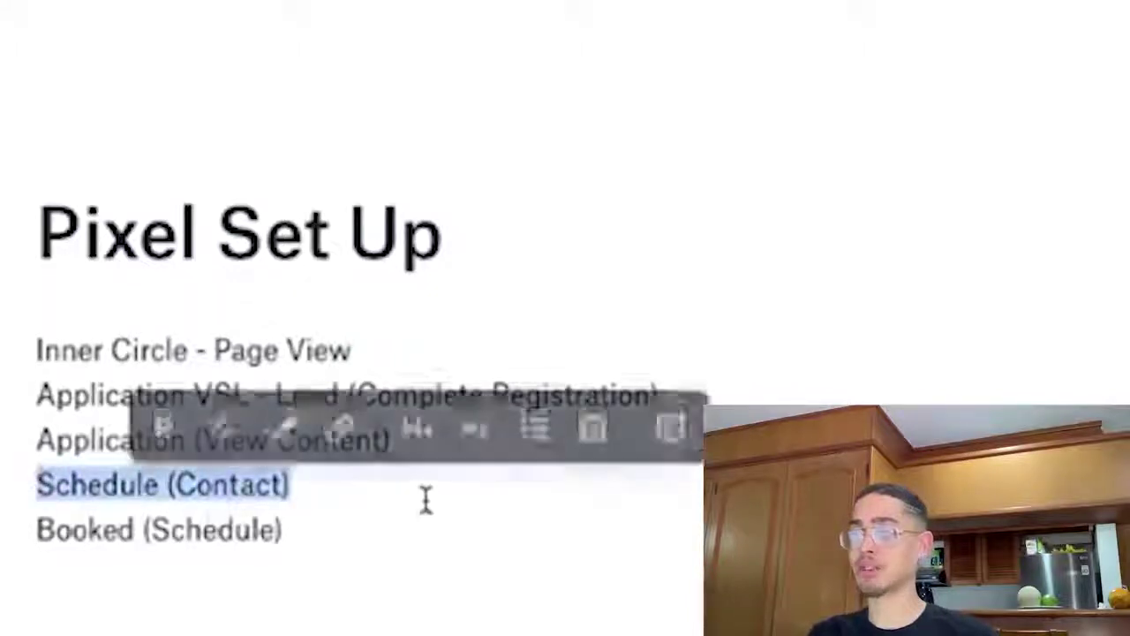
pyautogui.click(326, 488)
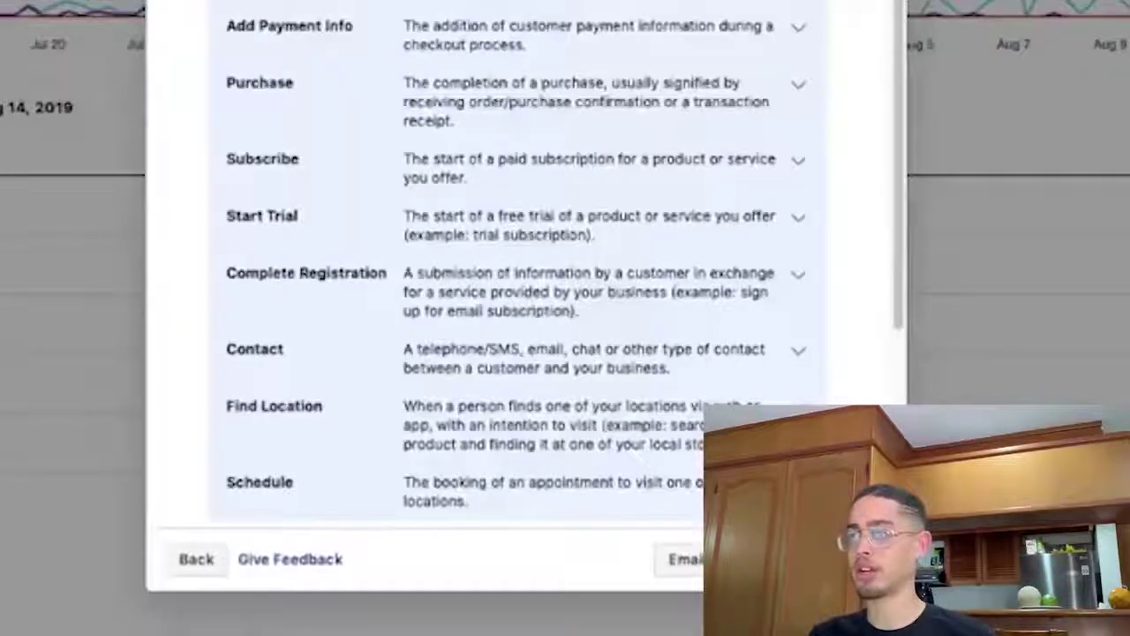
# Step: Copy the Complete Registration event code and, switching to ClickFunnels, open the ApplicationVSL funnel step's page for editing
pyautogui.scroll(-3, 341, 131)
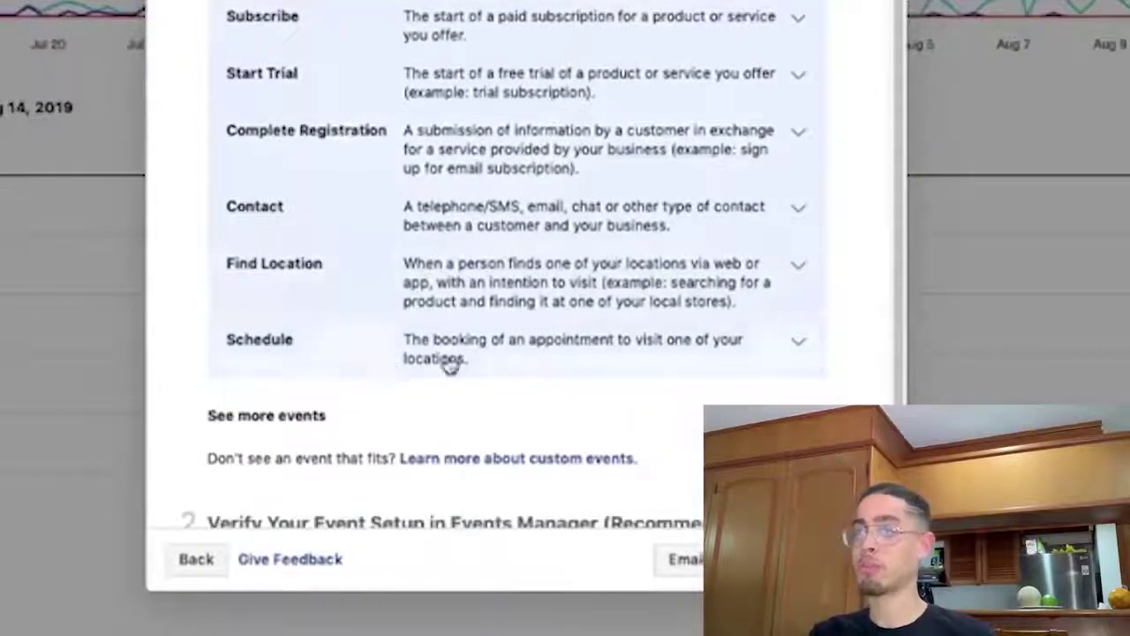
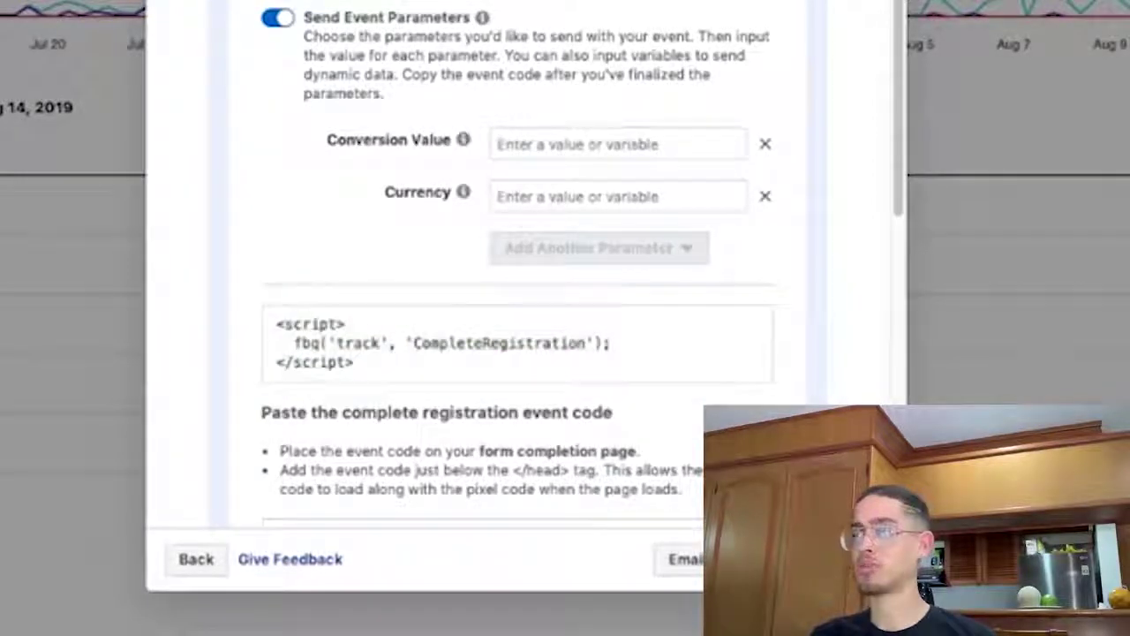
pyautogui.click(210, 15)
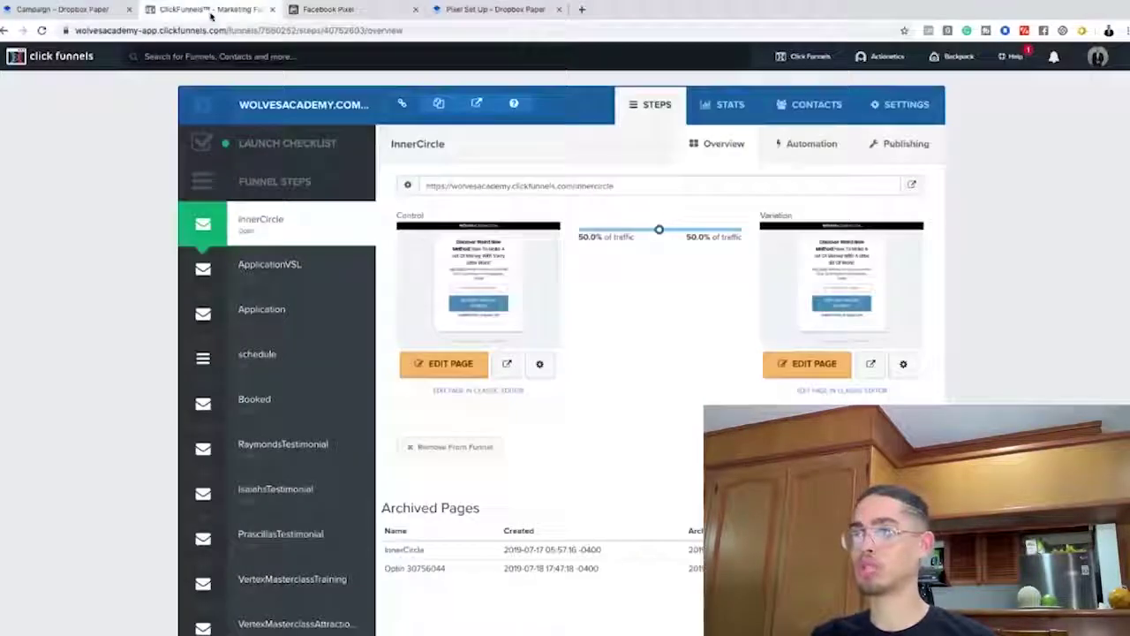
pyautogui.scroll(-2, 283, 345)
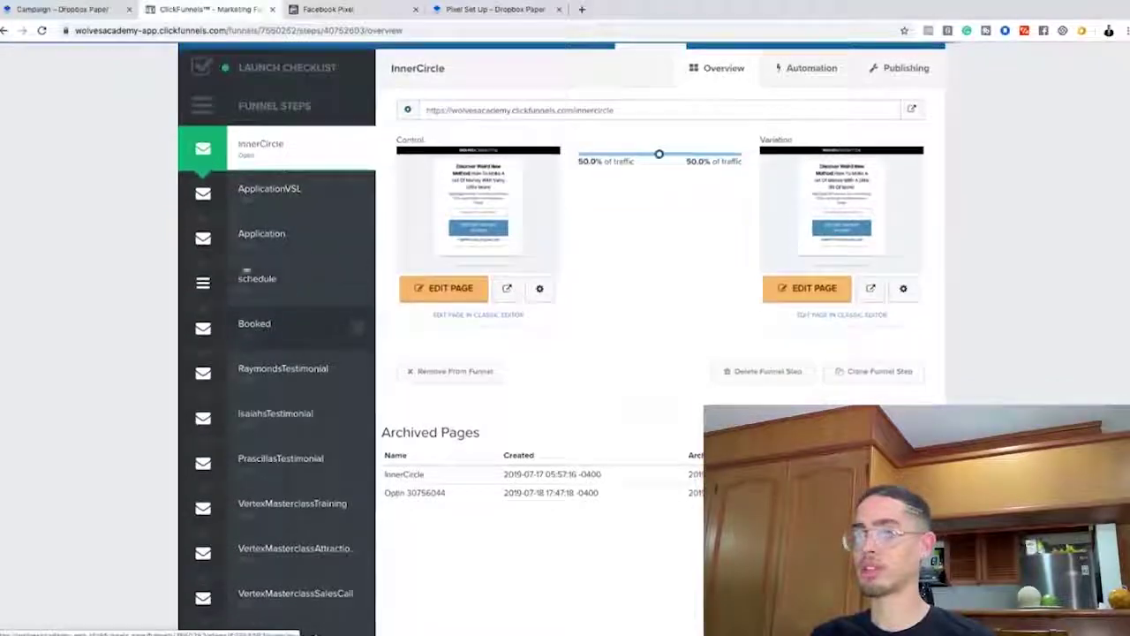
pyautogui.click(275, 198)
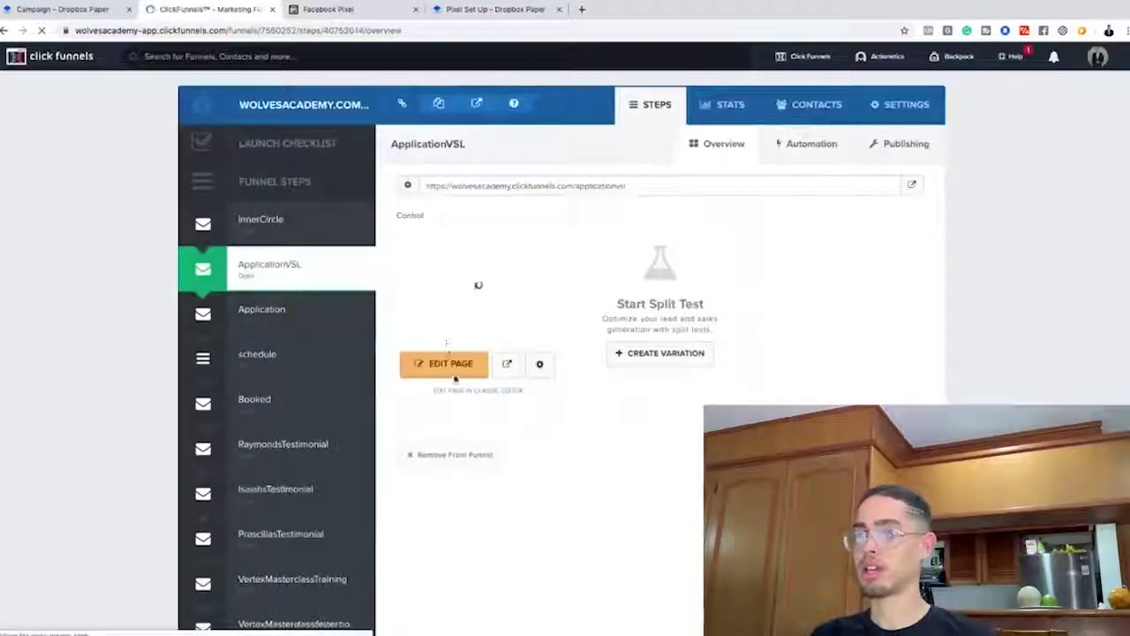
pyautogui.click(456, 373)
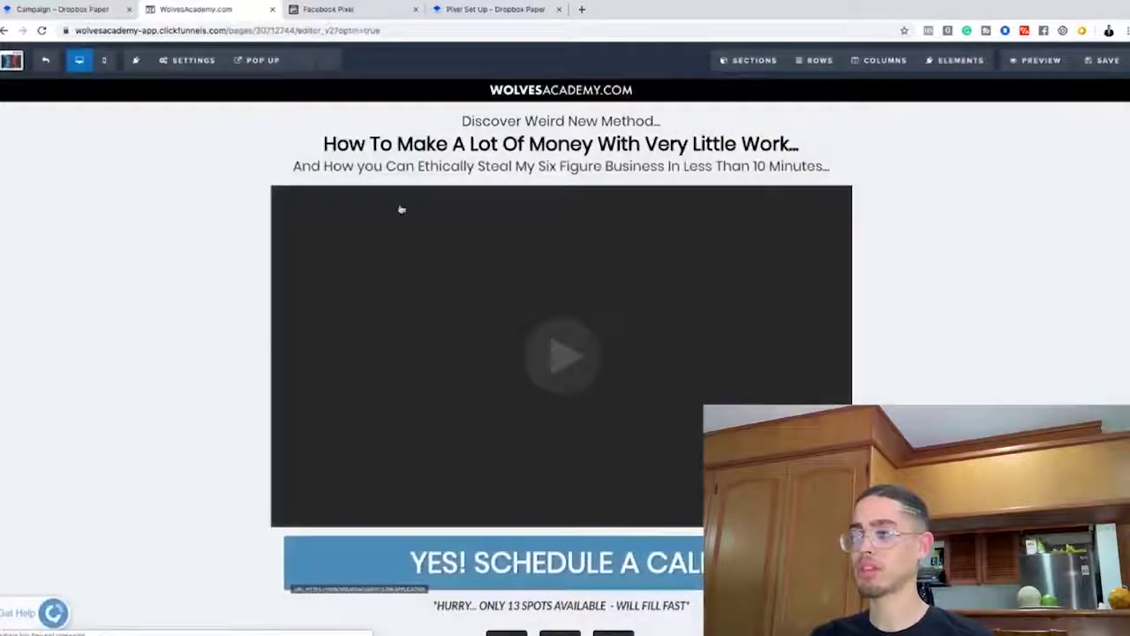
# Step: Add the CompleteRegistration event script to the ApplicationVSL page's header tracking code, save the page and exit the editor
pyautogui.moveTo(185, 60)
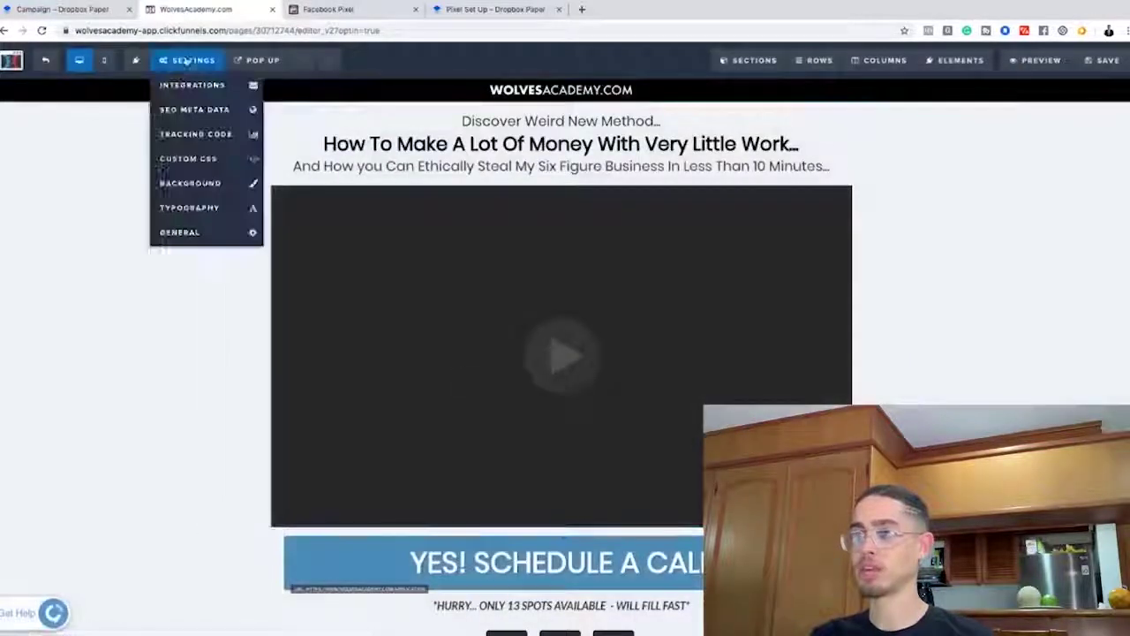
pyautogui.click(209, 141)
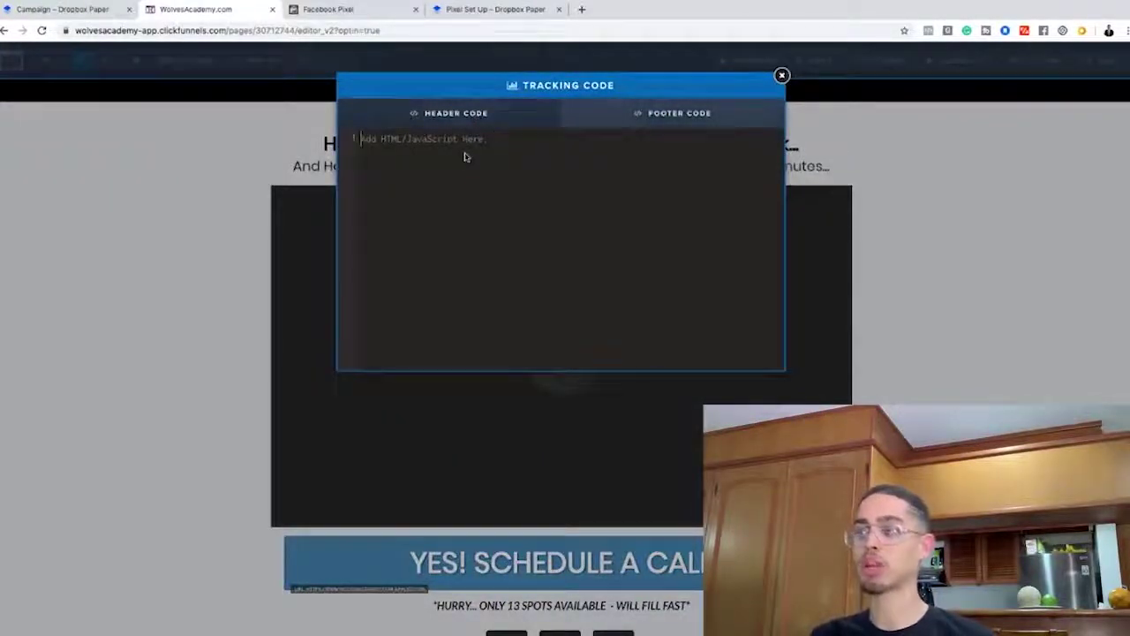
pyautogui.write("<script>   fbq('track', 'CompleteRegistration'); </script>")
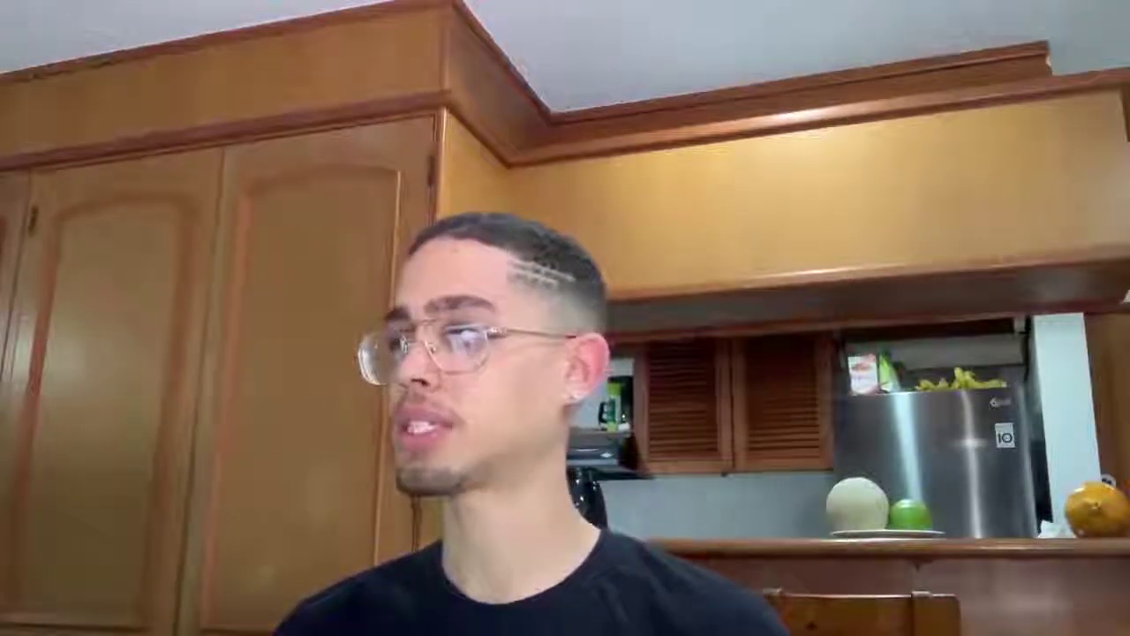
pyautogui.click(1092, 60)
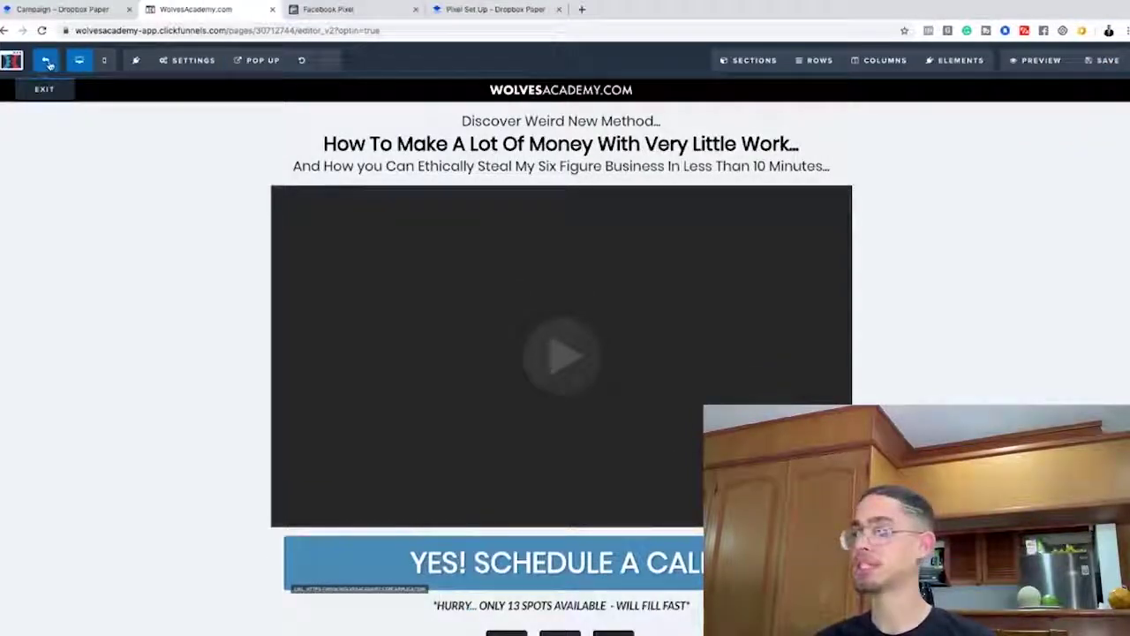
pyautogui.click(47, 62)
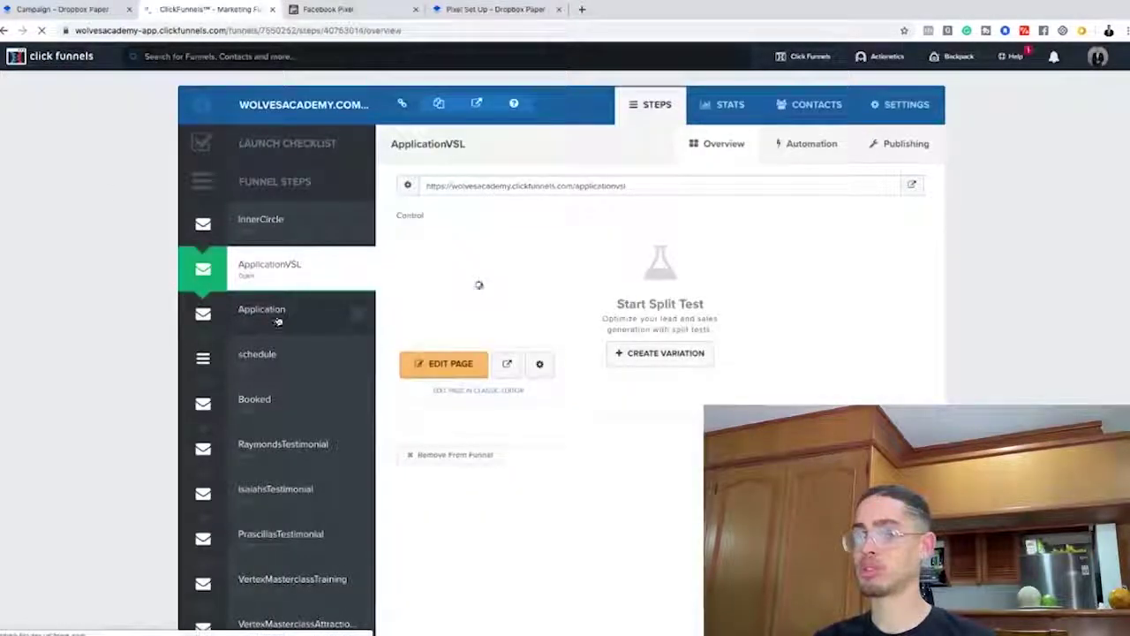
# Step: Open the Application funnel step's page for editing, and copy the View Content event code from the Facebook pixel setup
pyautogui.click(278, 313)
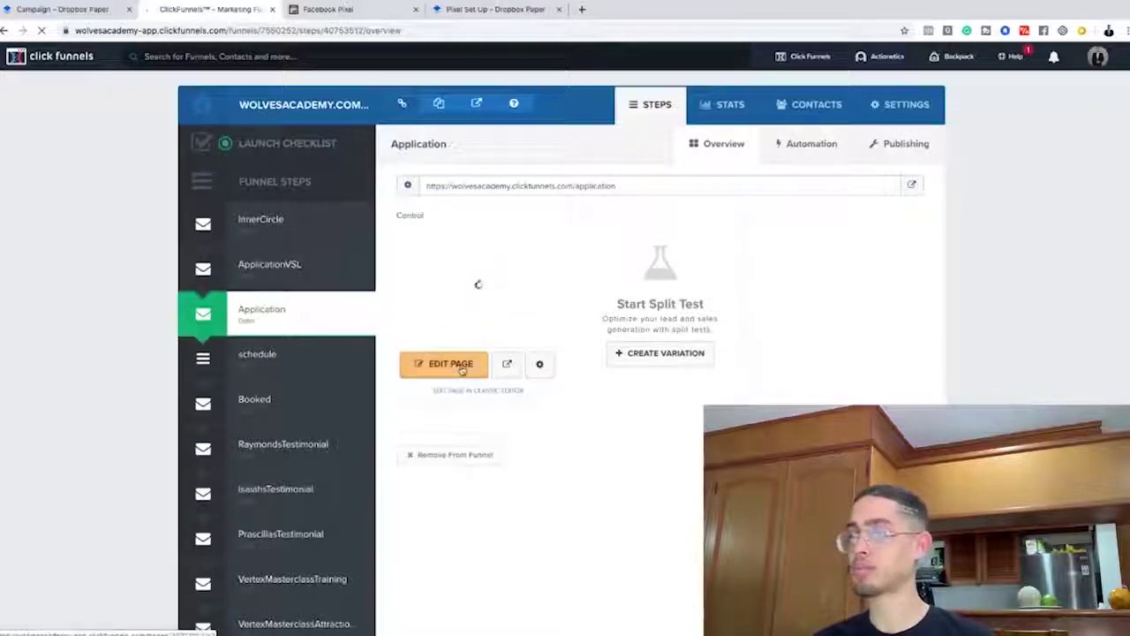
pyautogui.hotkey('ctrl', 'Tab')
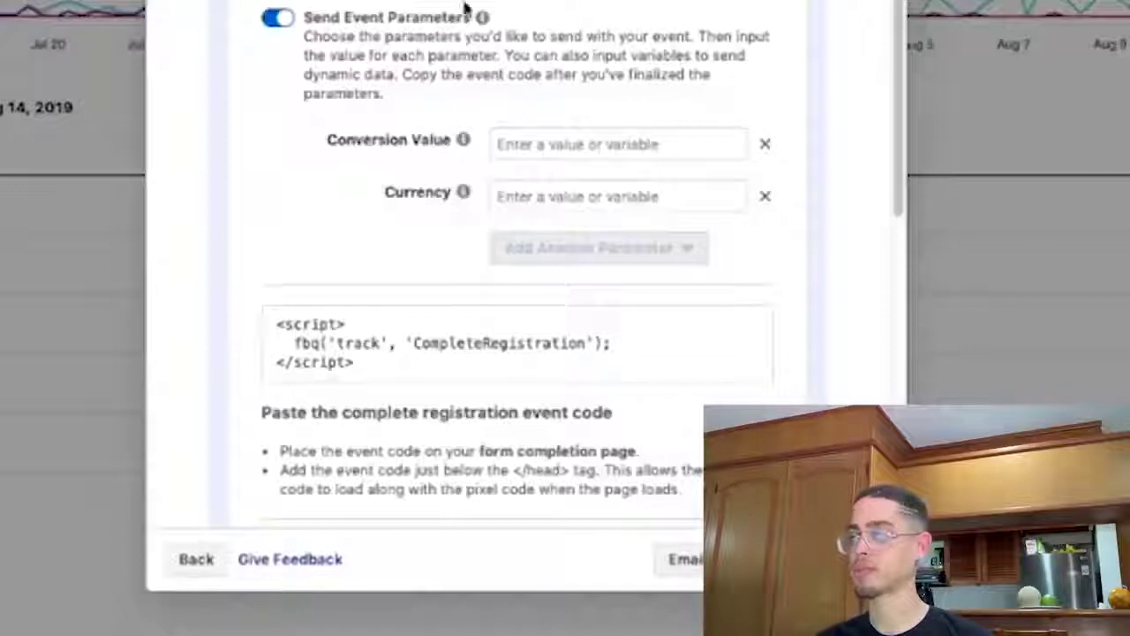
pyautogui.scroll(-10, 465, 7)
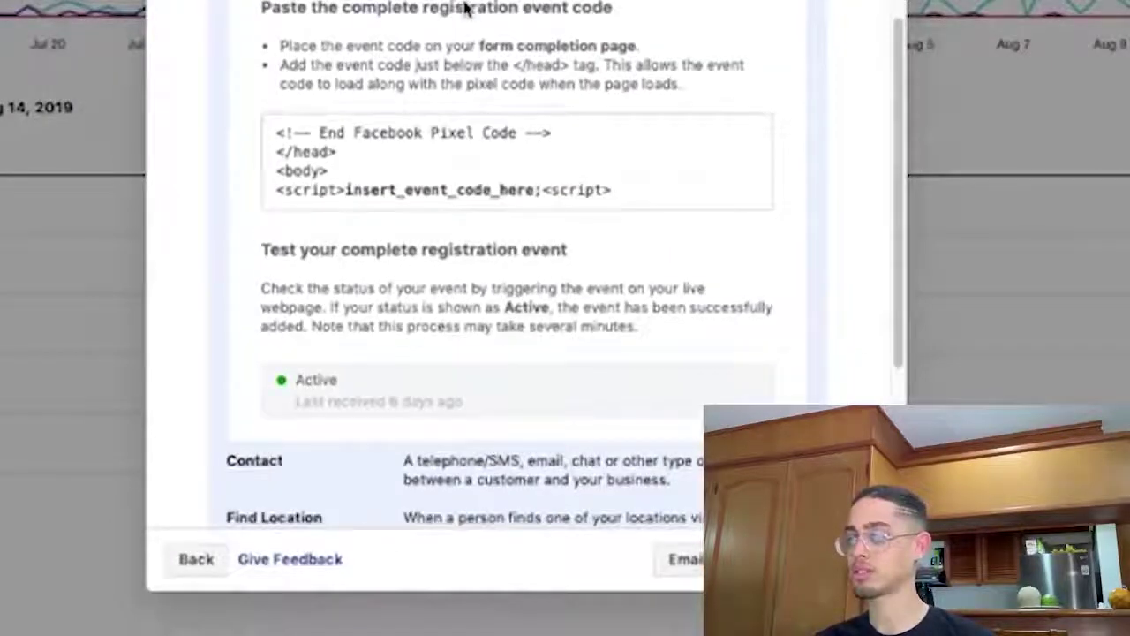
pyautogui.scroll(11, 465, 7)
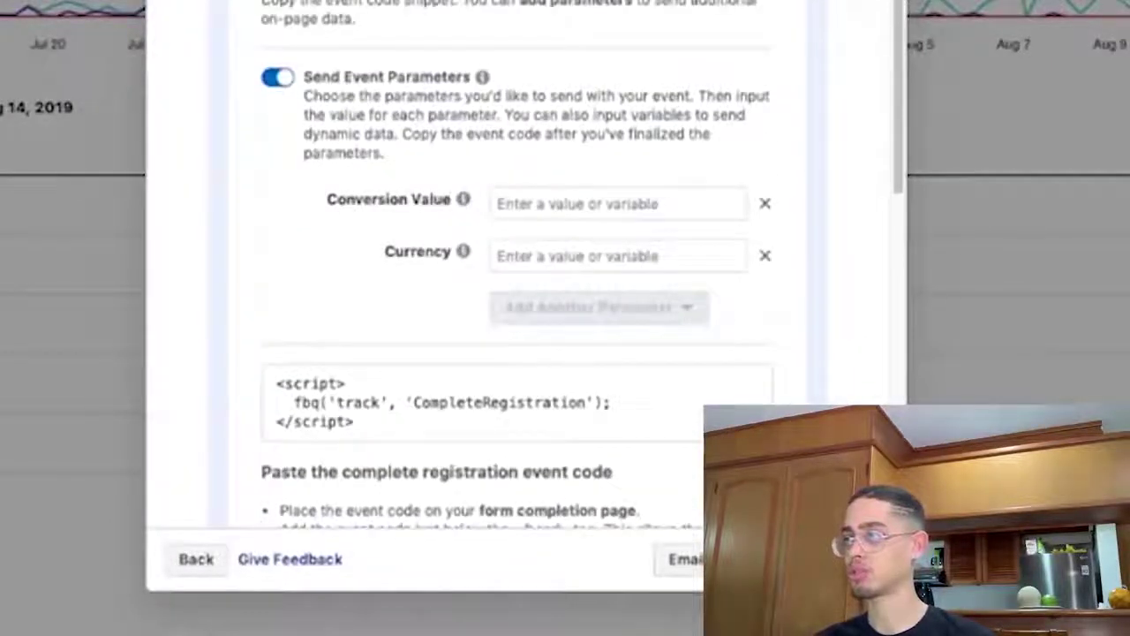
pyautogui.scroll(-10, 521, 265)
pyautogui.scroll(7, 521, 265)
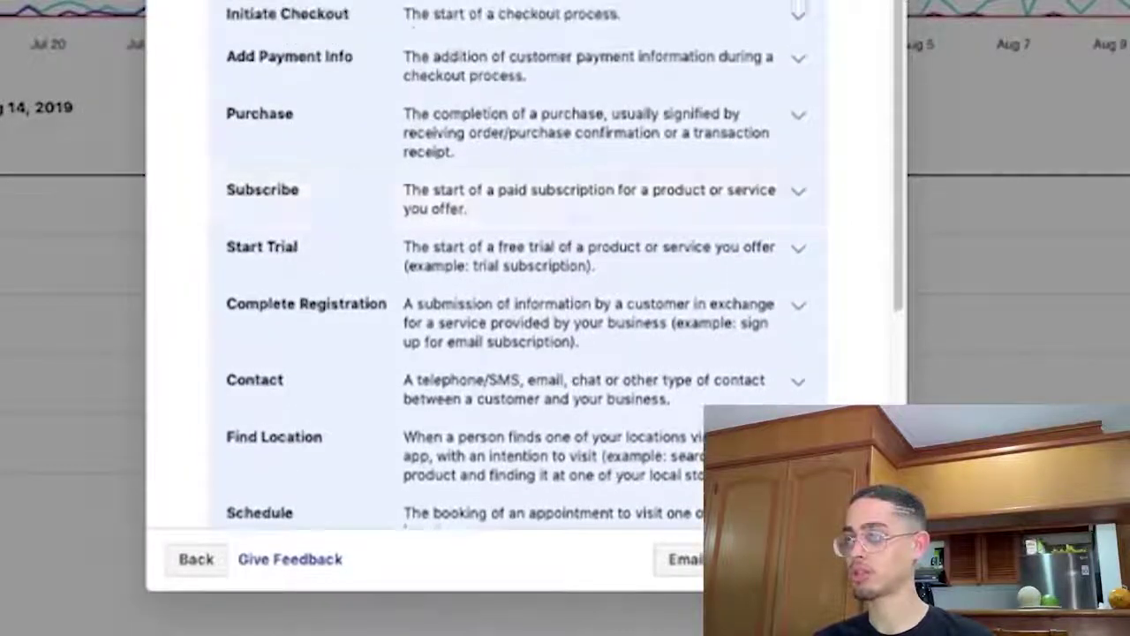
pyautogui.scroll(10, 521, 265)
pyautogui.scroll(-6, 421, 220)
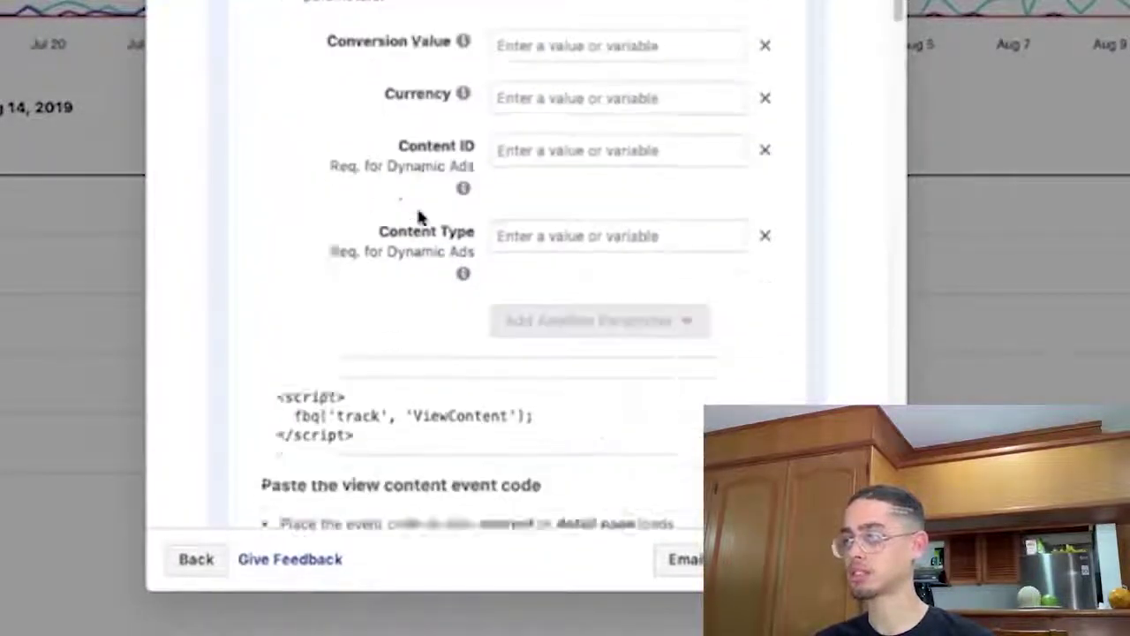
pyautogui.click(401, 278)
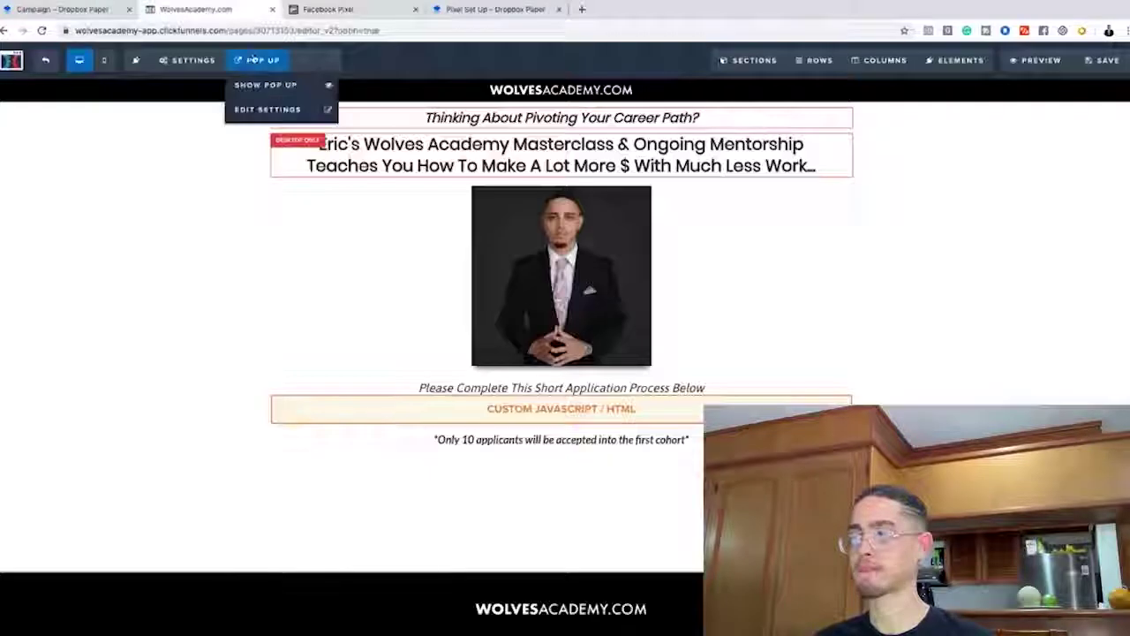
# Step: In ClickFunnels, paste the ViewContent event script into the Application page's header tracking code, save the page and exit the editor
pyautogui.click(187, 60)
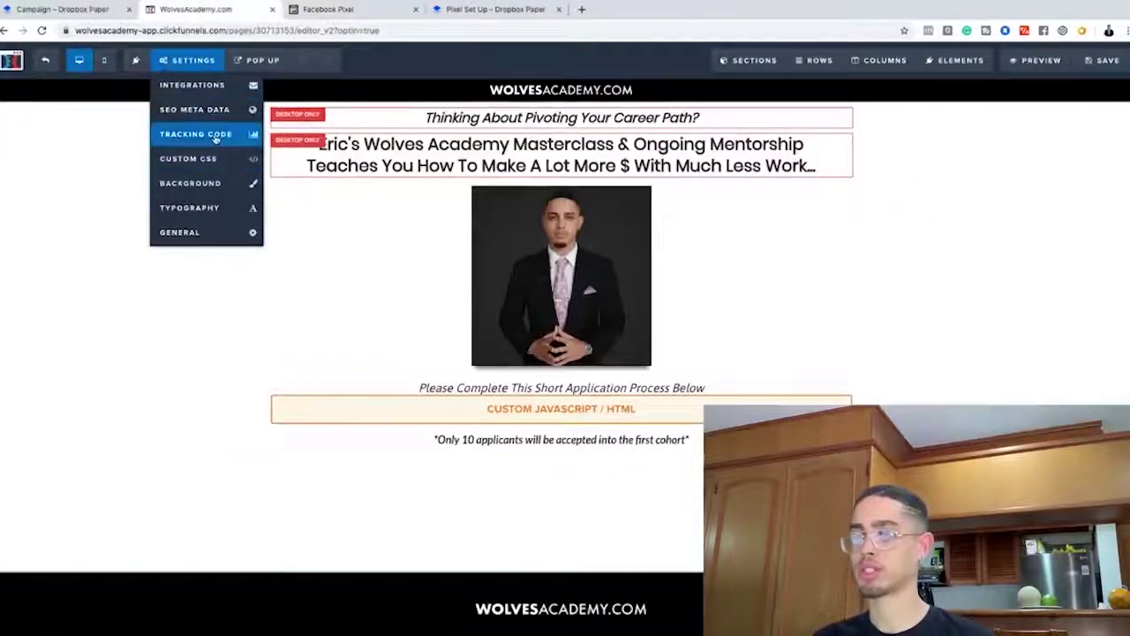
pyautogui.click(215, 139)
pyautogui.click(461, 194)
pyautogui.hotkey('ctrl', 'v')
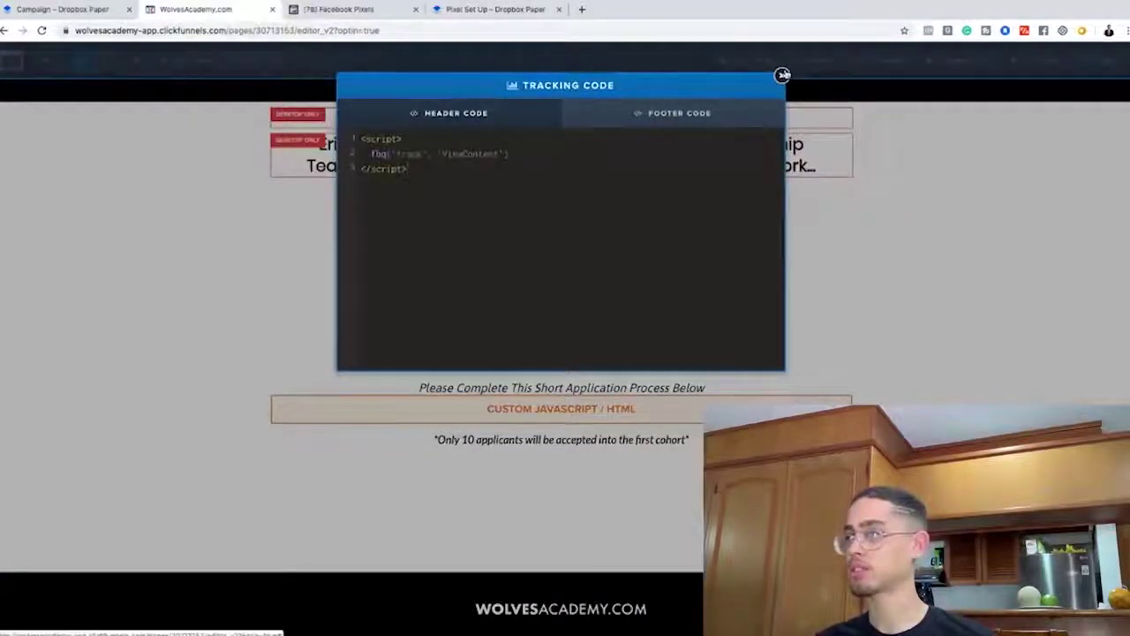
pyautogui.click(782, 75)
pyautogui.click(1109, 61)
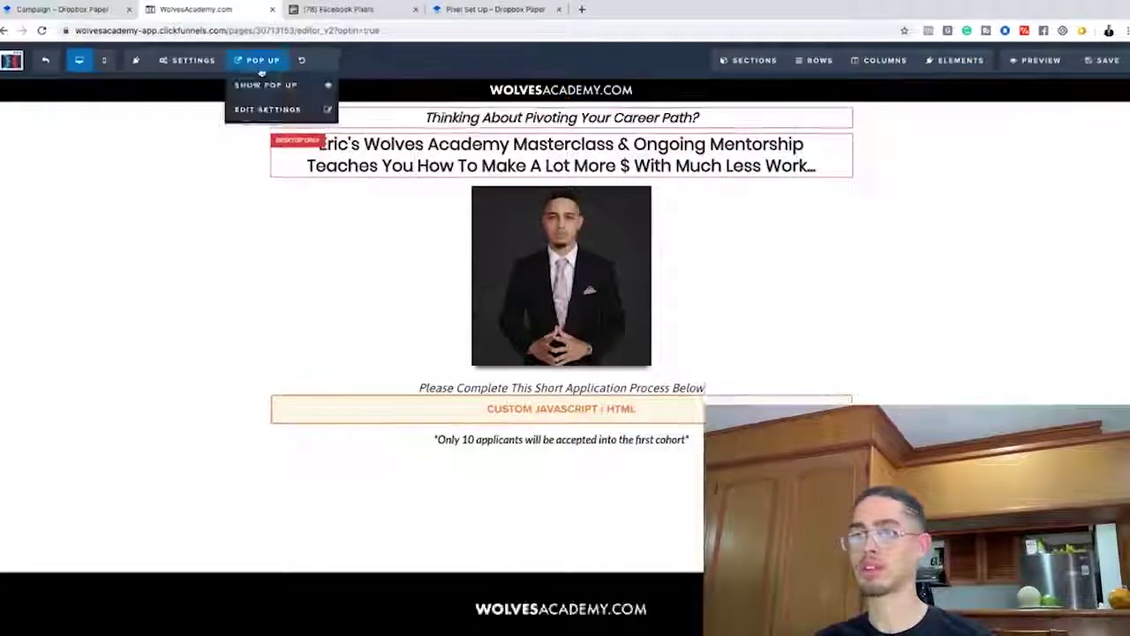
pyautogui.click(44, 62)
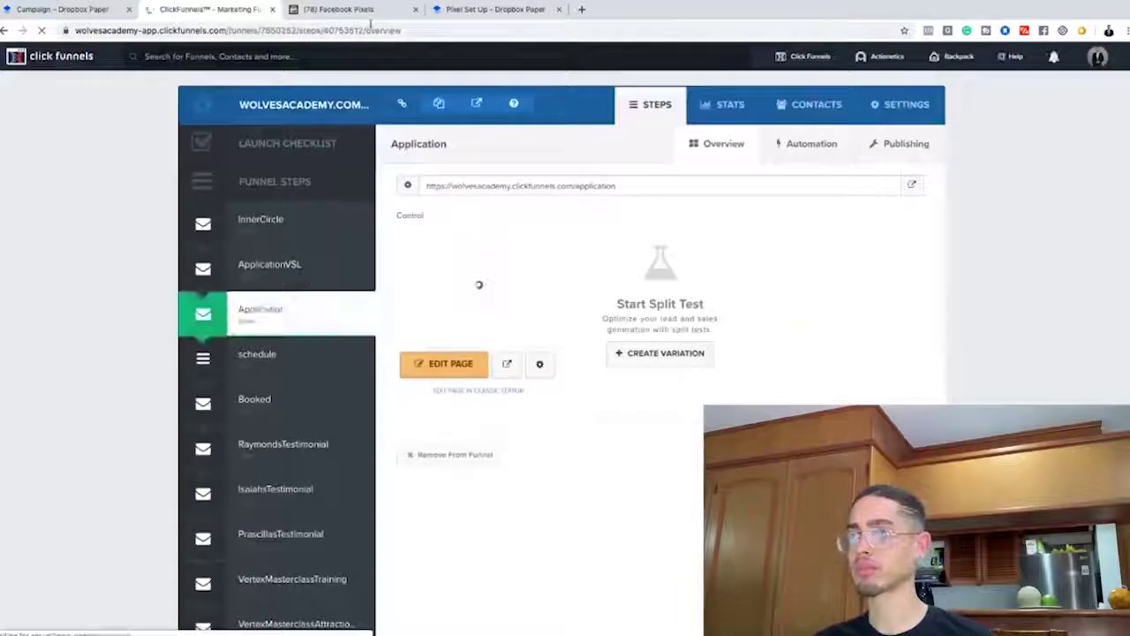
# Step: Back in the Facebook pixel setup, examine the Complete Registration event's parameters, code snippet and placement instructions
pyautogui.click(283, 371)
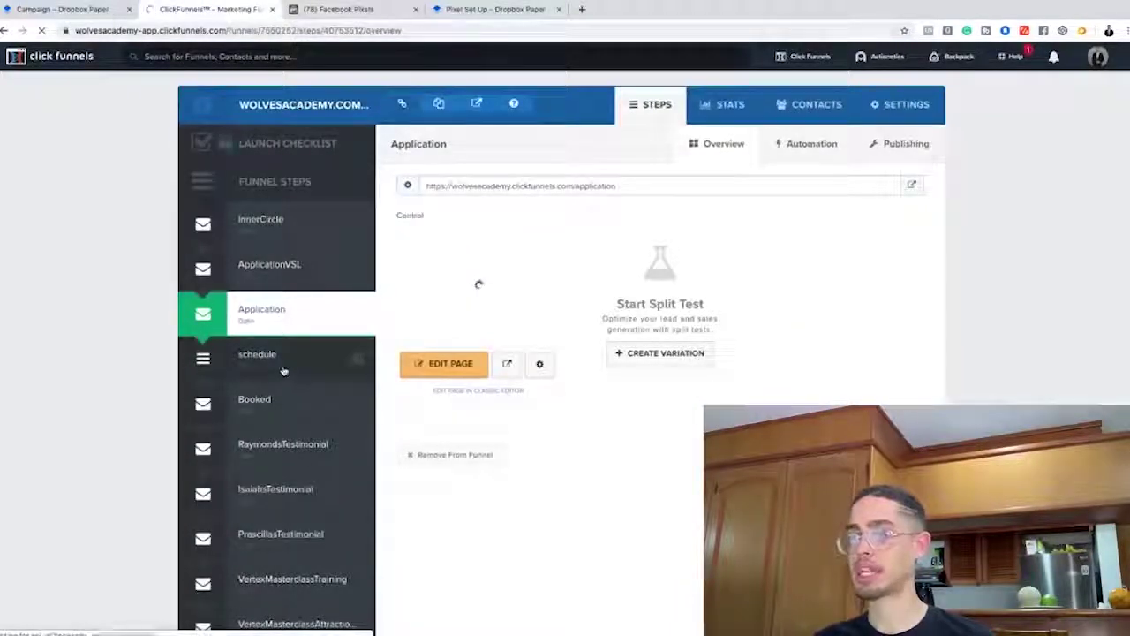
pyautogui.click(353, 9)
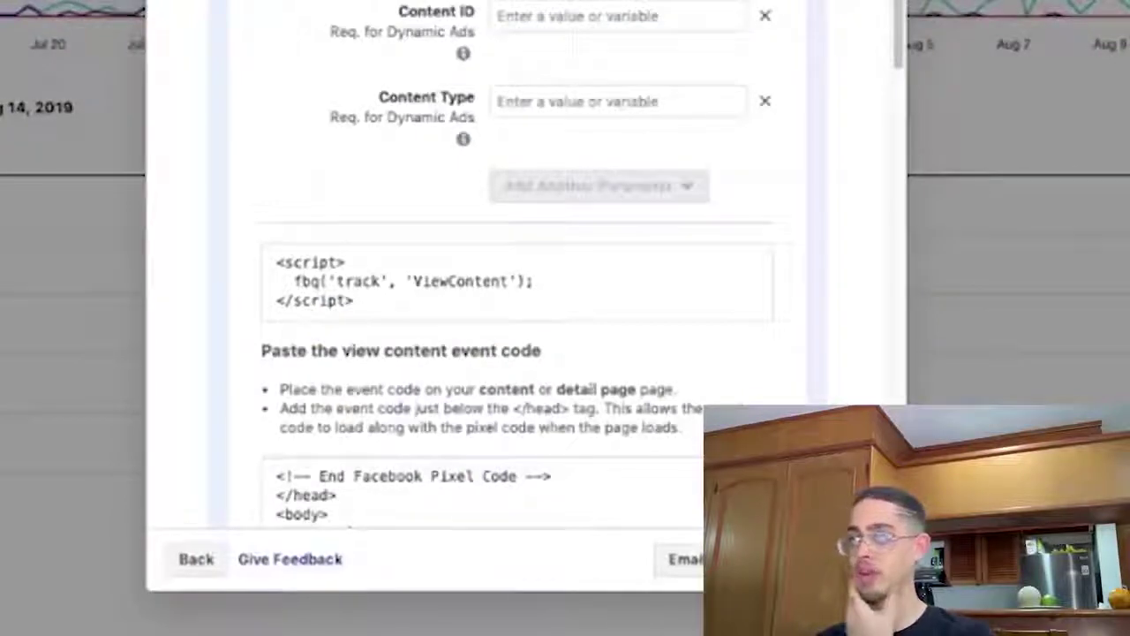
pyautogui.scroll(3, 517, 265)
pyautogui.scroll(10, 517, 265)
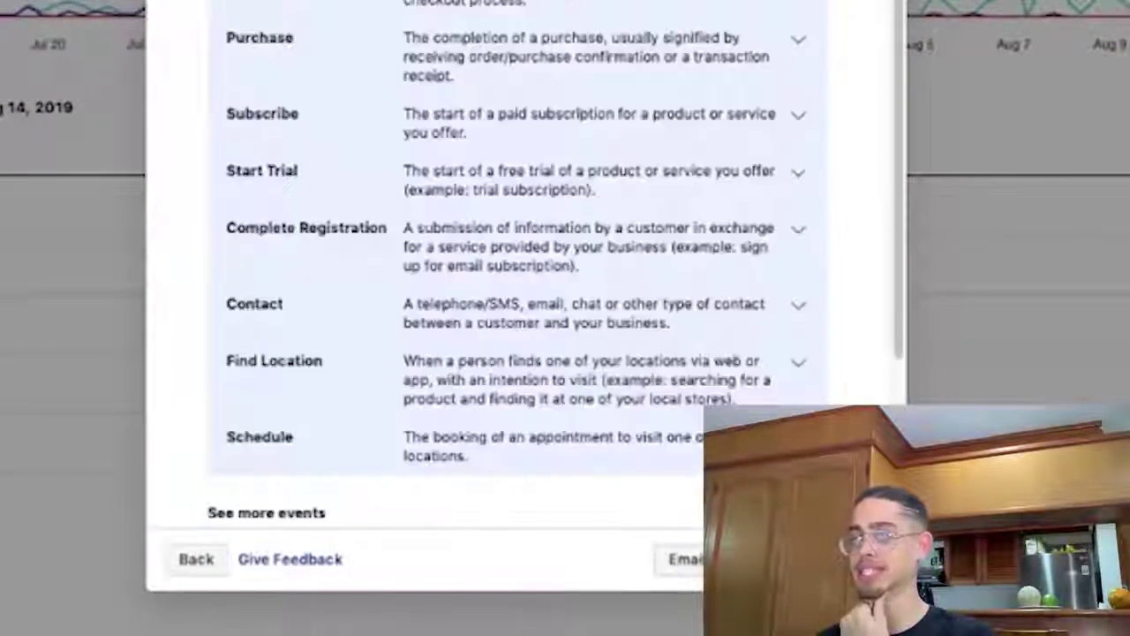
pyautogui.scroll(-3, 516, 265)
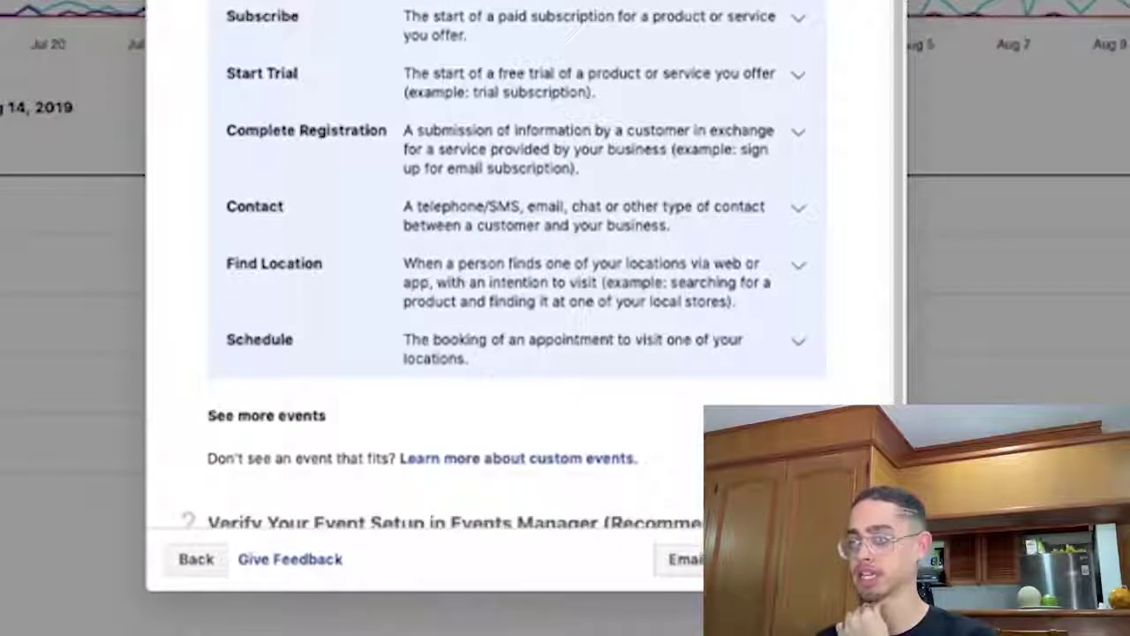
pyautogui.click(676, 155)
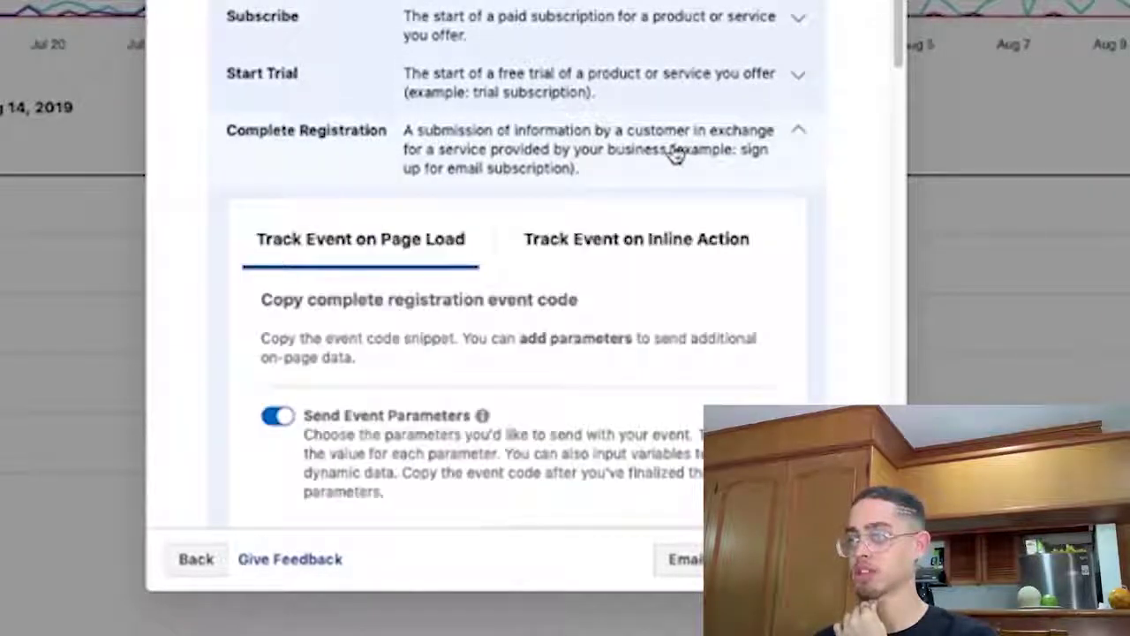
pyautogui.scroll(-5, 677, 156)
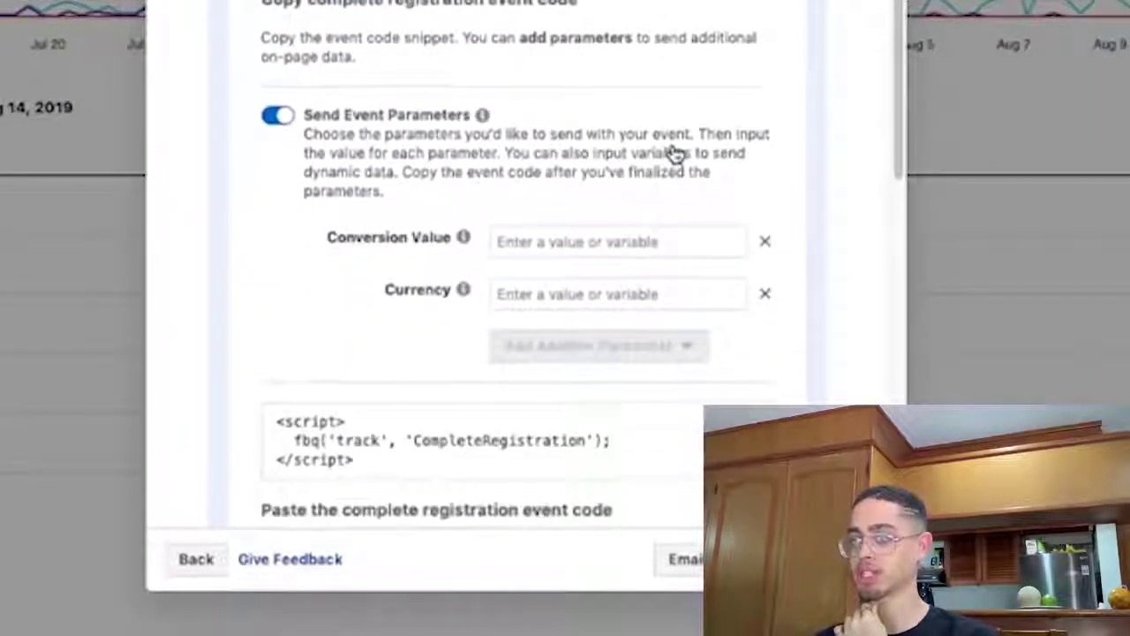
pyautogui.click(579, 241)
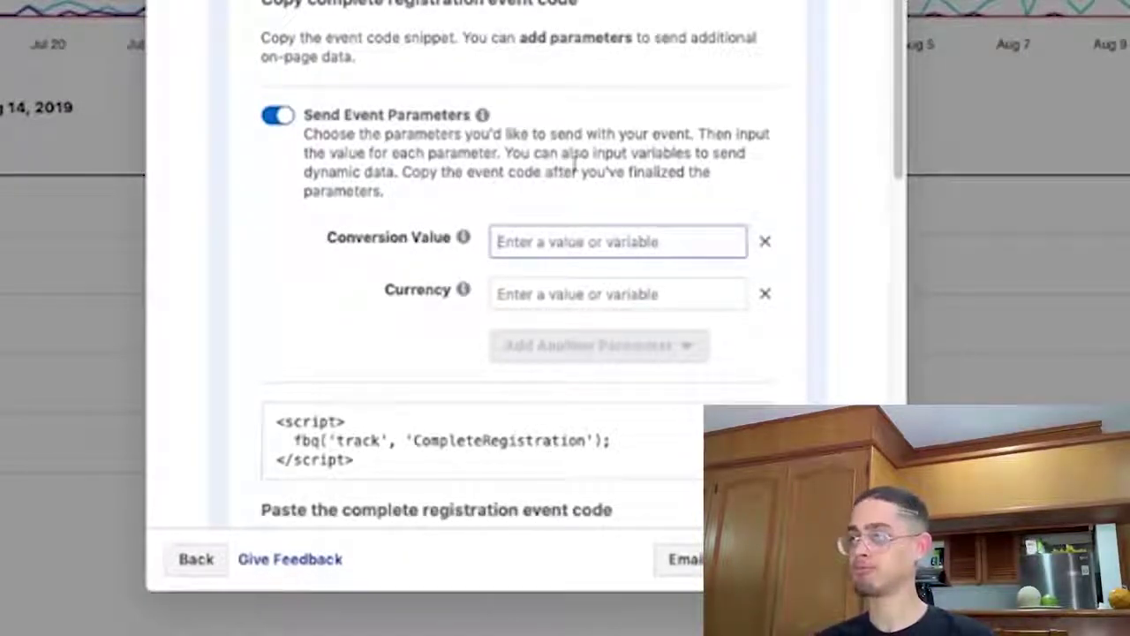
pyautogui.scroll(-7, 600, 145)
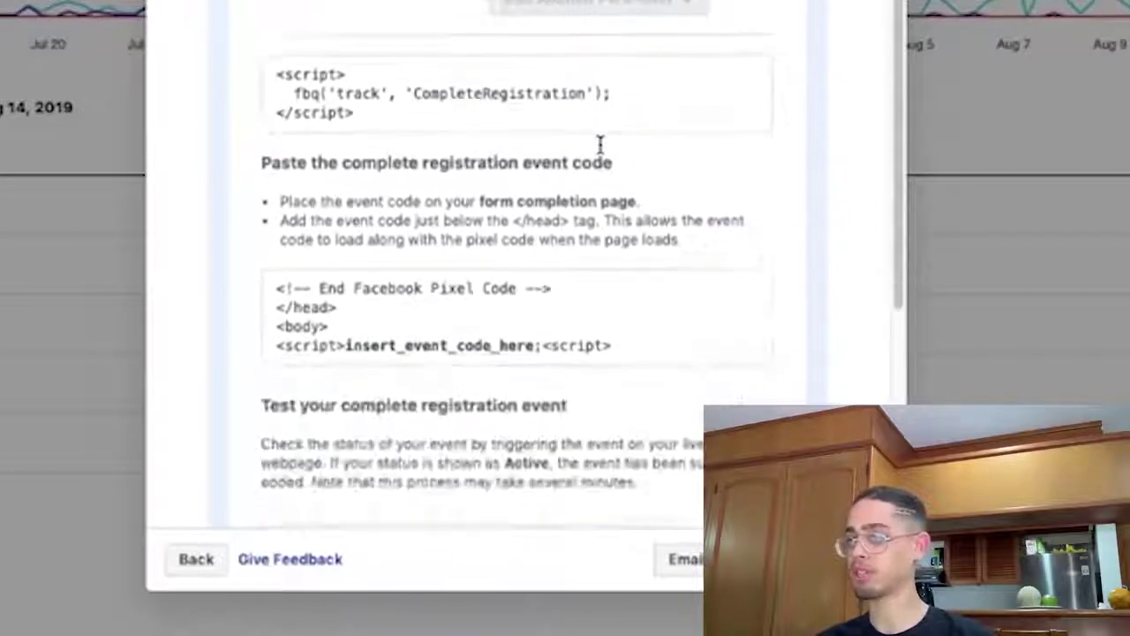
pyautogui.scroll(7, 600, 145)
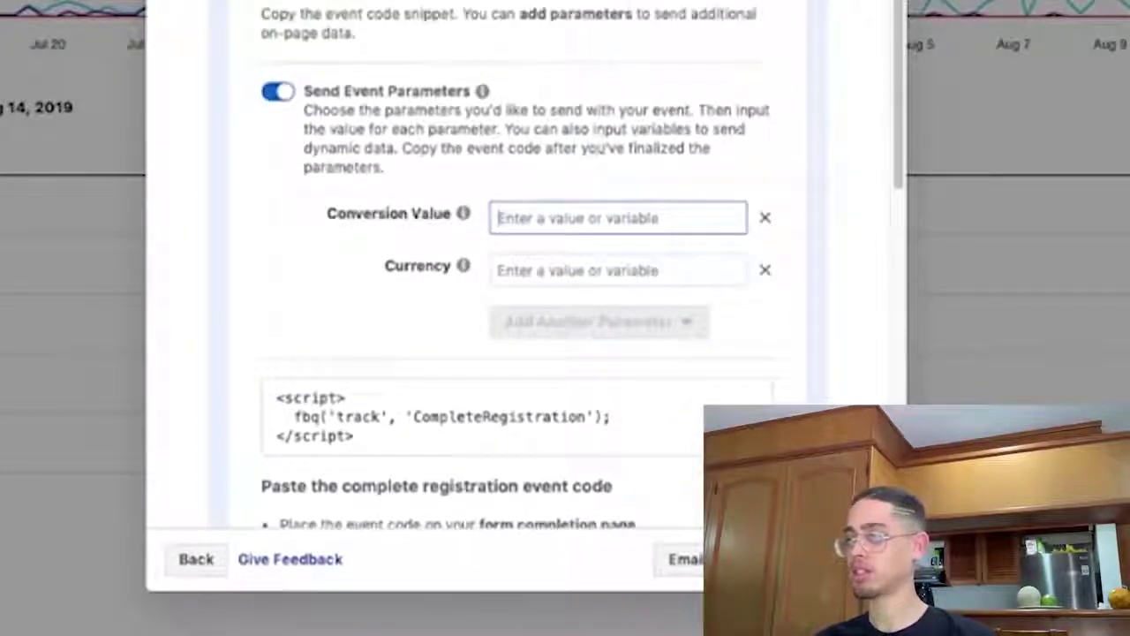
pyautogui.scroll(-10, 521, 265)
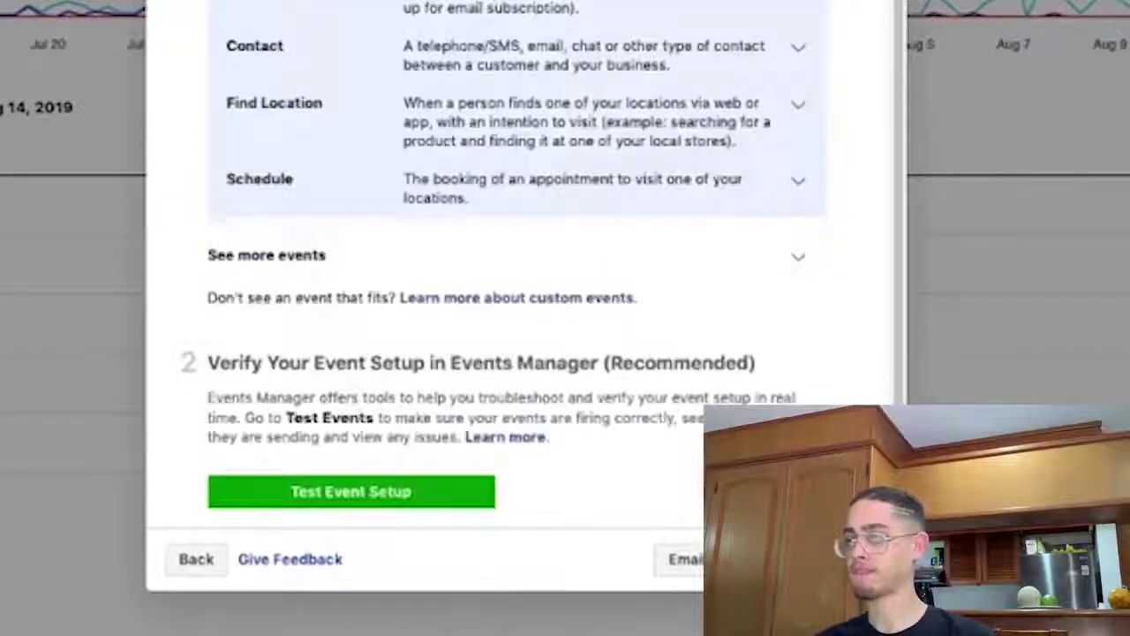
# Step: Expand the Contact event and copy its page-load event code
pyautogui.scroll(1, 520, 265)
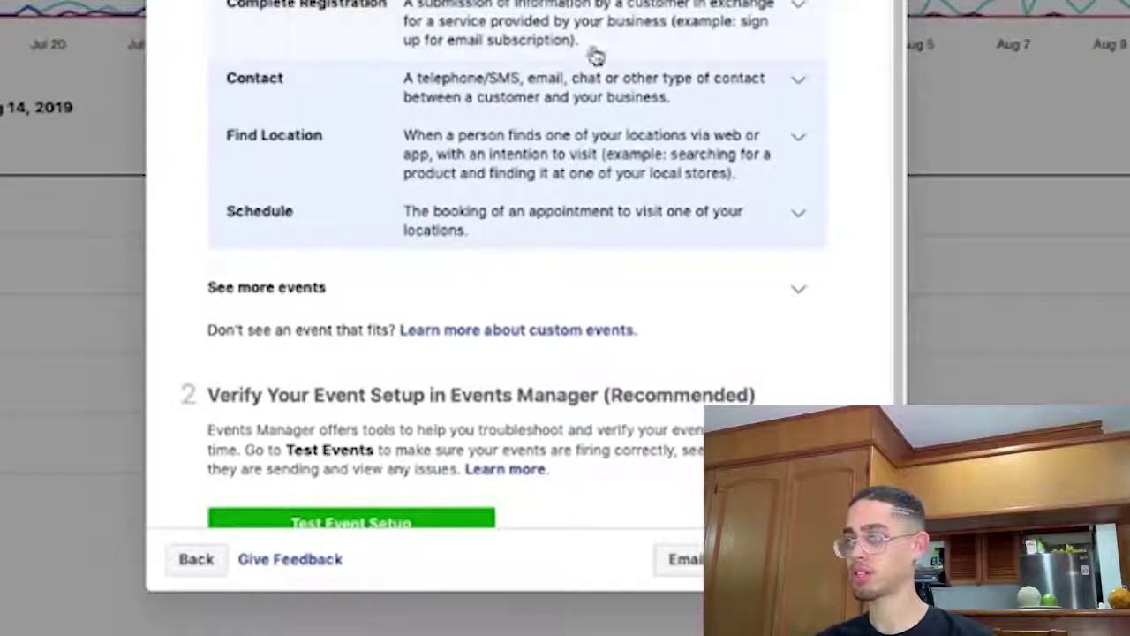
pyautogui.click(634, 97)
pyautogui.scroll(-2, 600, 273)
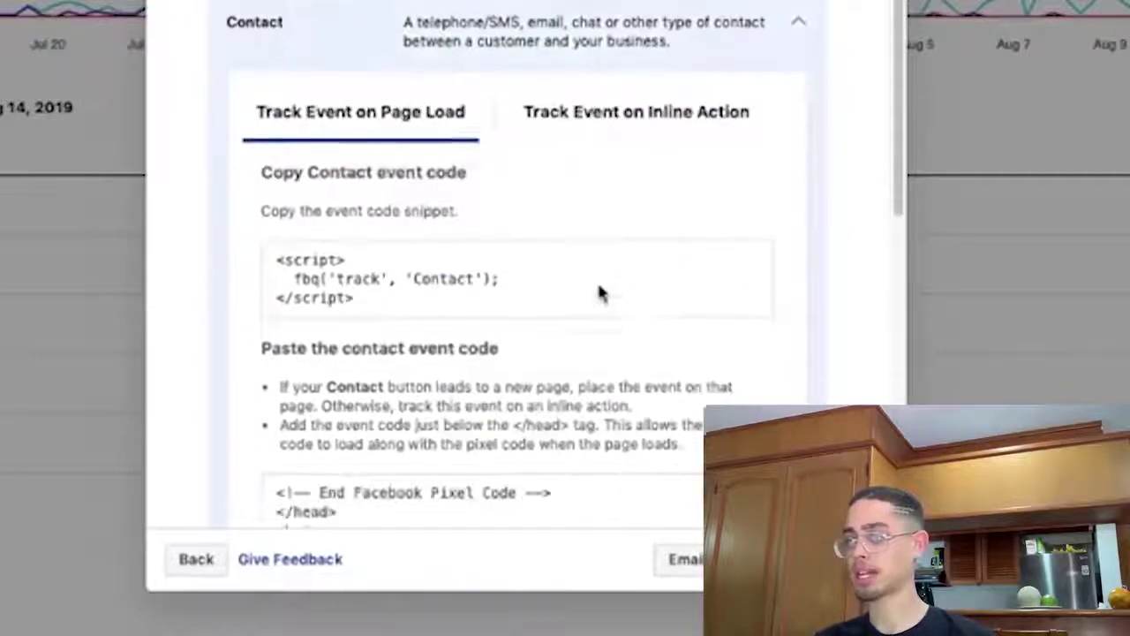
pyautogui.click(491, 302)
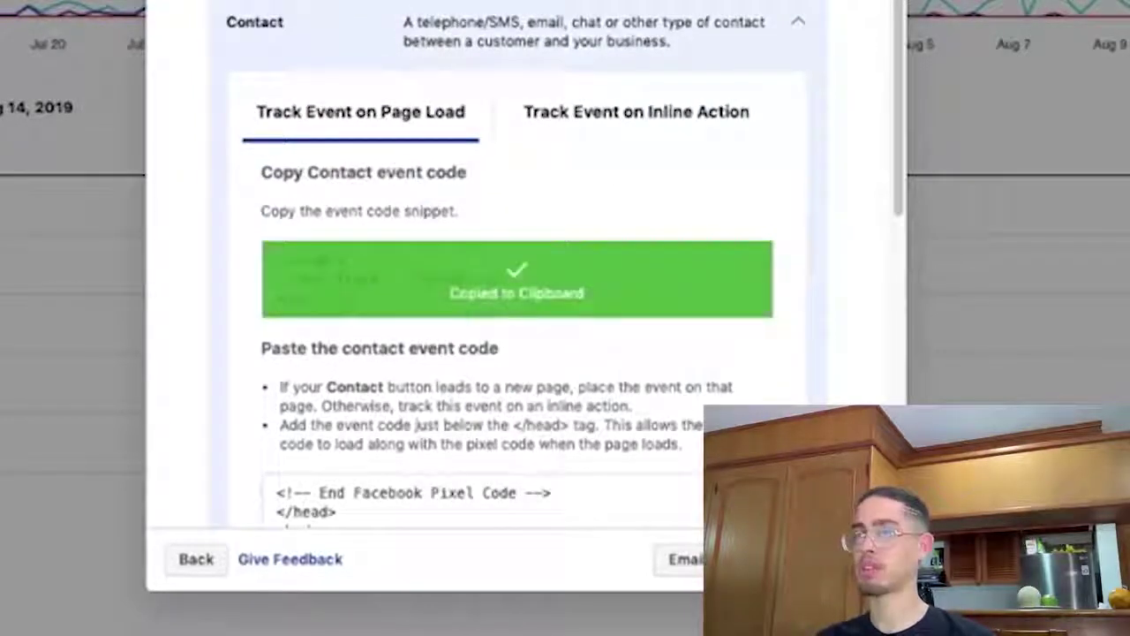
# Step: In ClickFunnels, edit the schedule step's page to include the Contact event script in its header tracking code, and save it
pyautogui.click(481, 9)
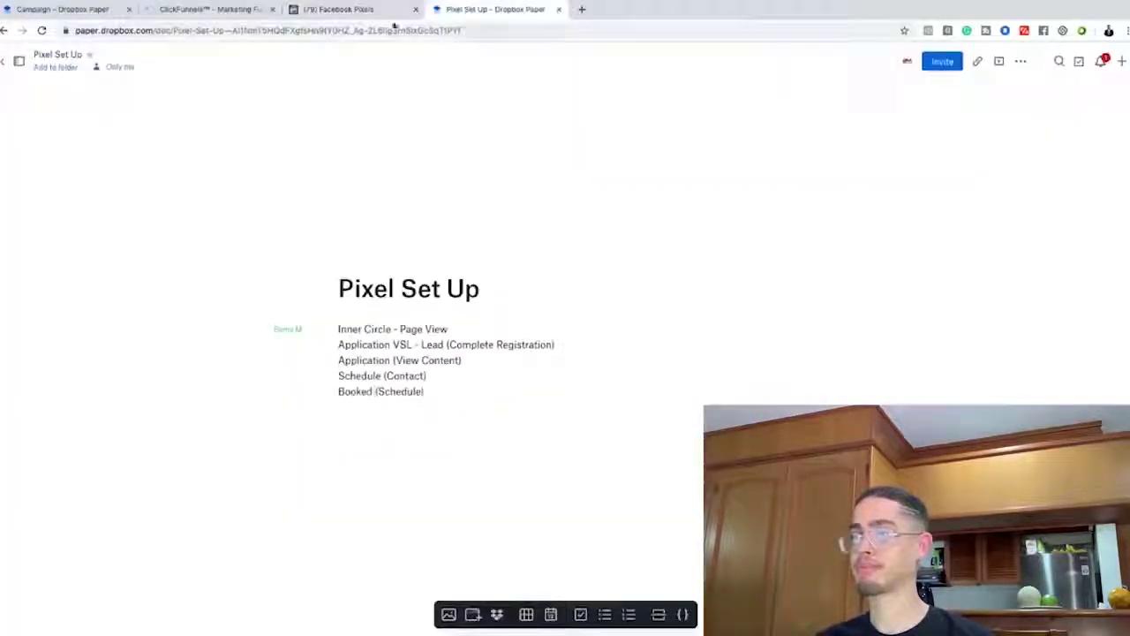
pyautogui.click(208, 9)
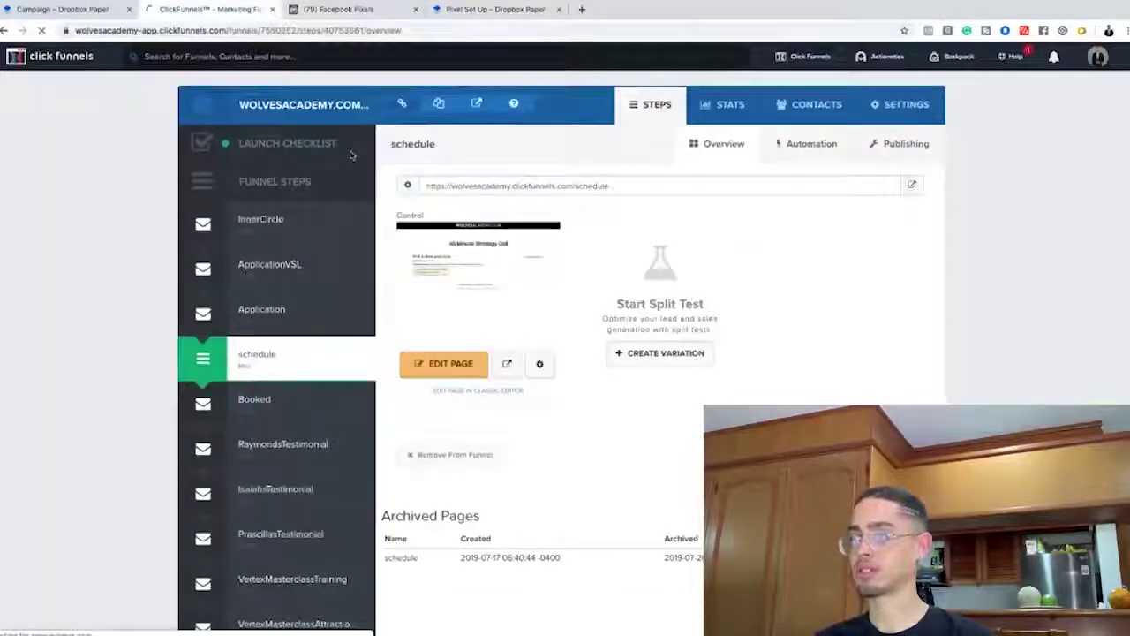
pyautogui.click(450, 364)
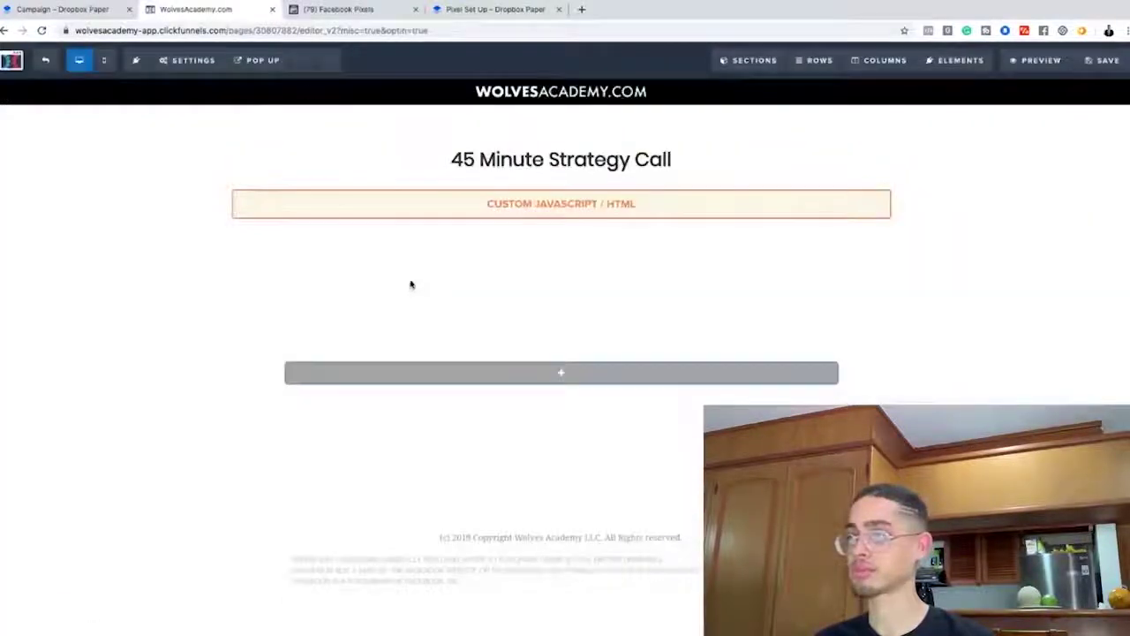
pyautogui.click(188, 60)
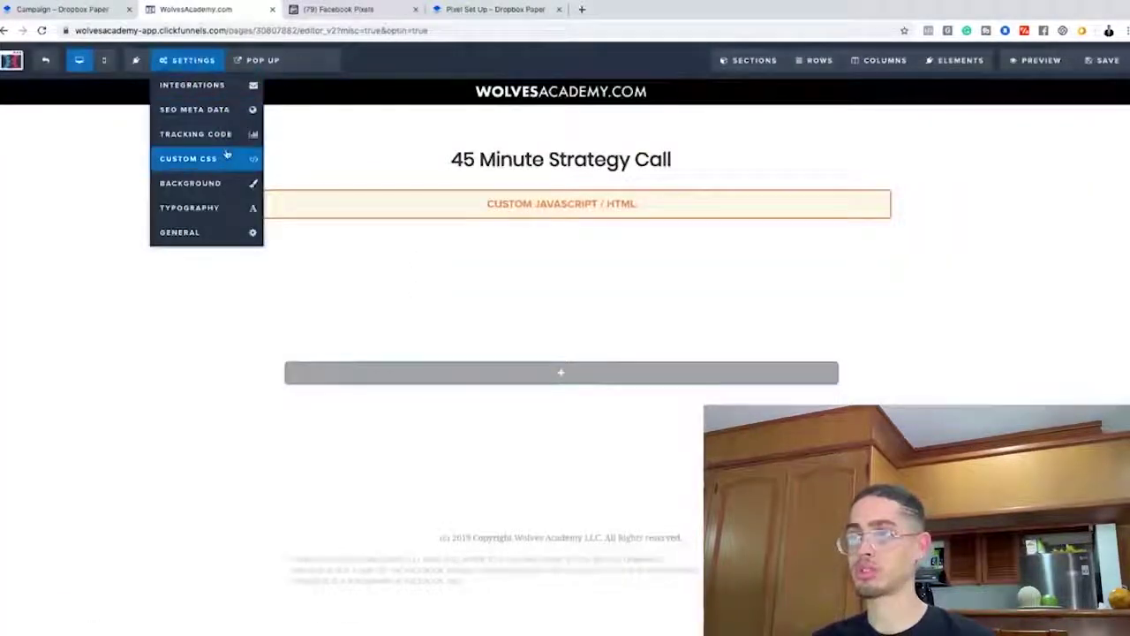
pyautogui.click(203, 134)
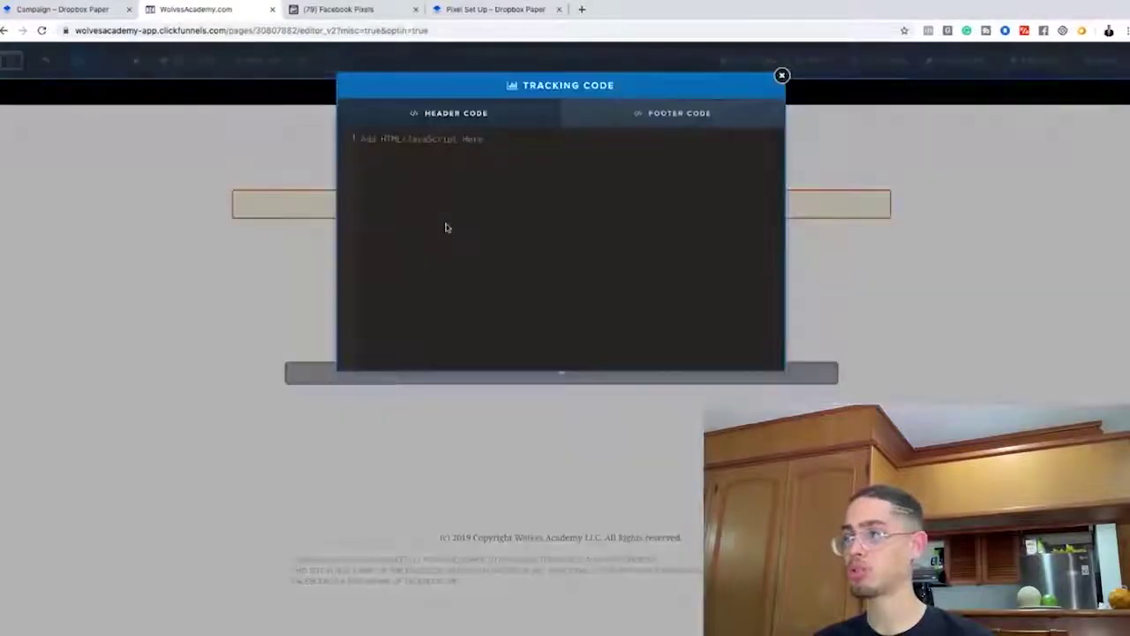
pyautogui.press('super+v')
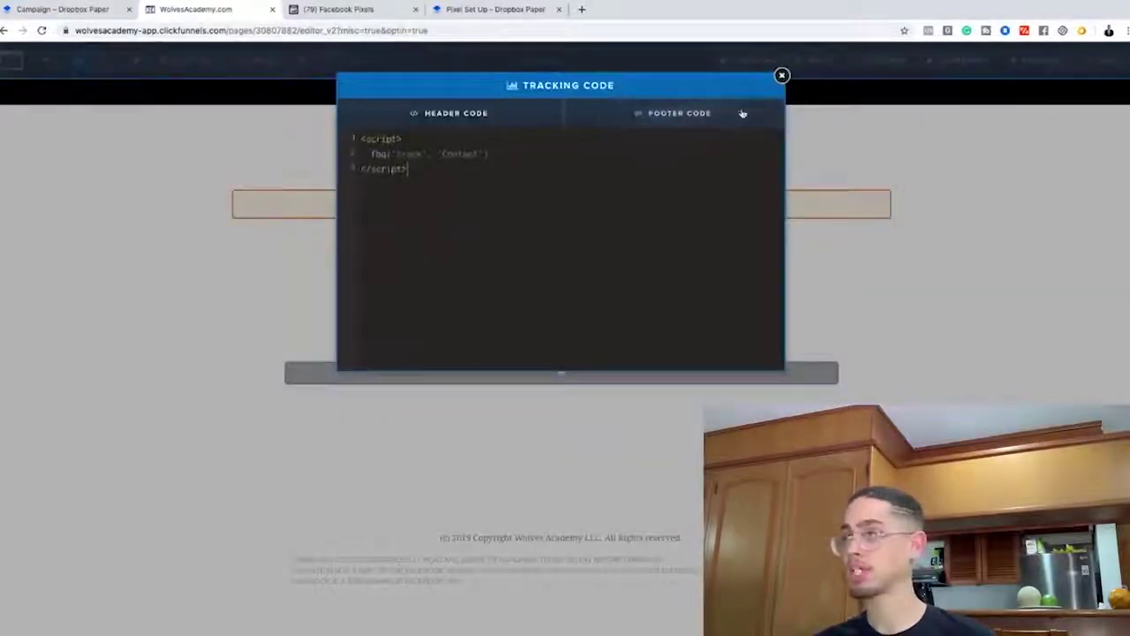
pyautogui.click(781, 75)
pyautogui.click(1099, 60)
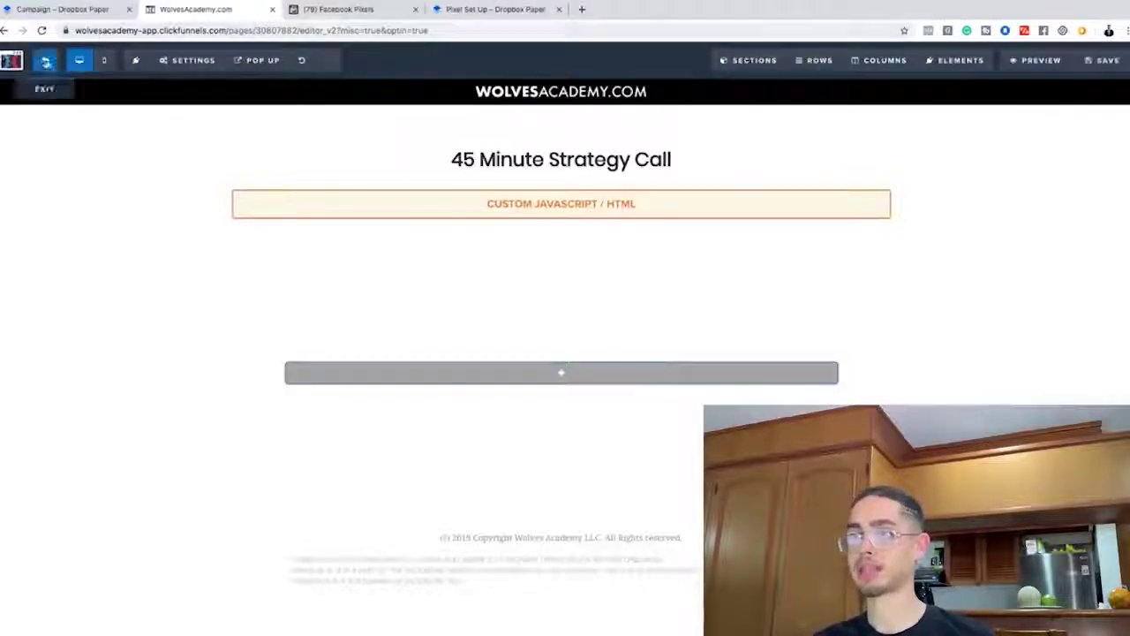
# Step: Back in the Facebook pixel setup, collapse the Contact event, expand the Schedule event and copy its page-load event code
pyautogui.click(371, 11)
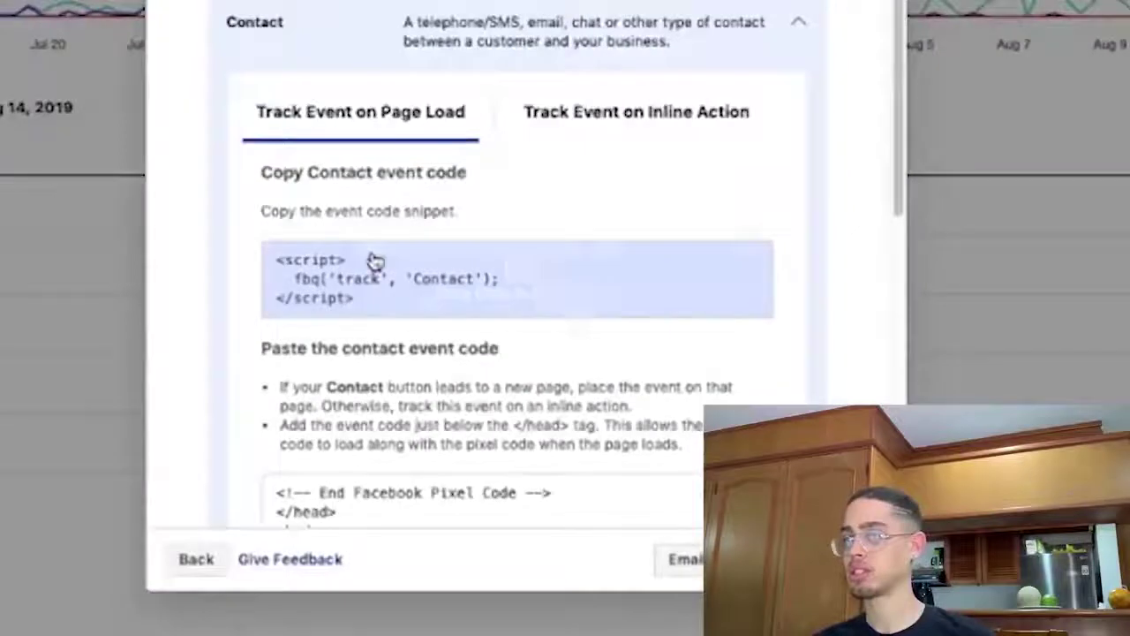
pyautogui.click(805, 16)
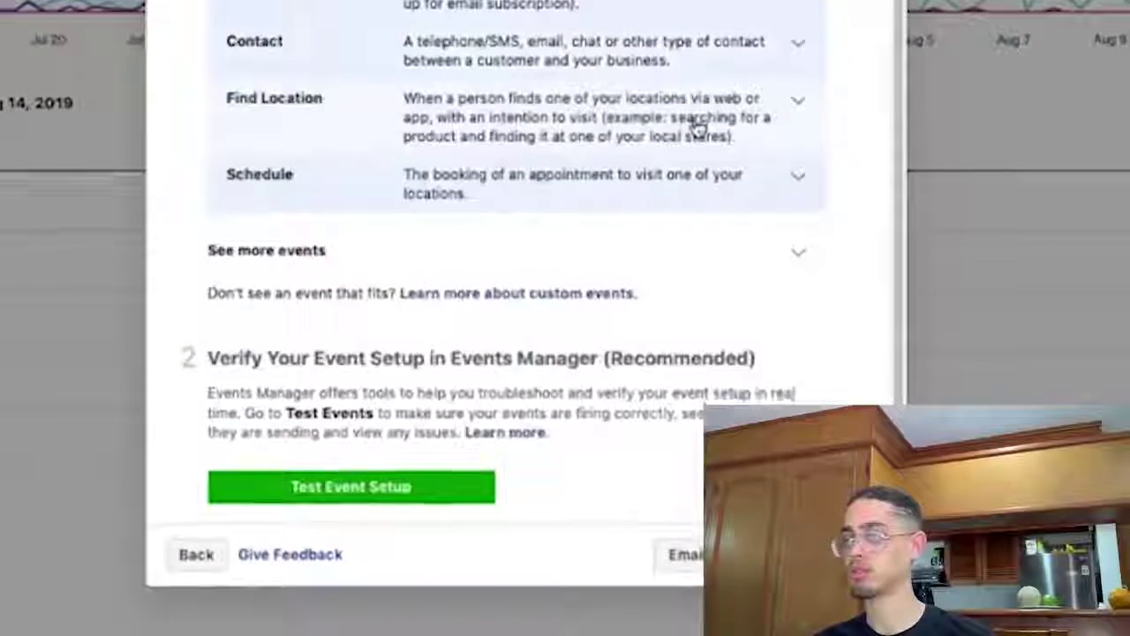
pyautogui.click(548, 196)
pyautogui.scroll(-2, 520, 306)
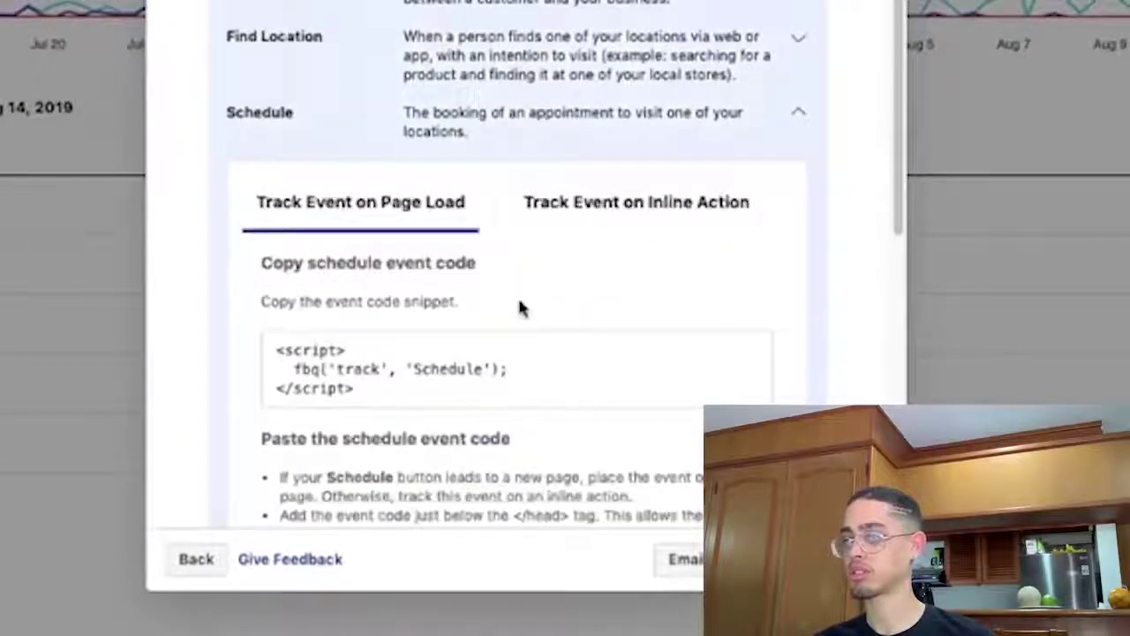
pyautogui.click(476, 351)
pyautogui.click(477, 351)
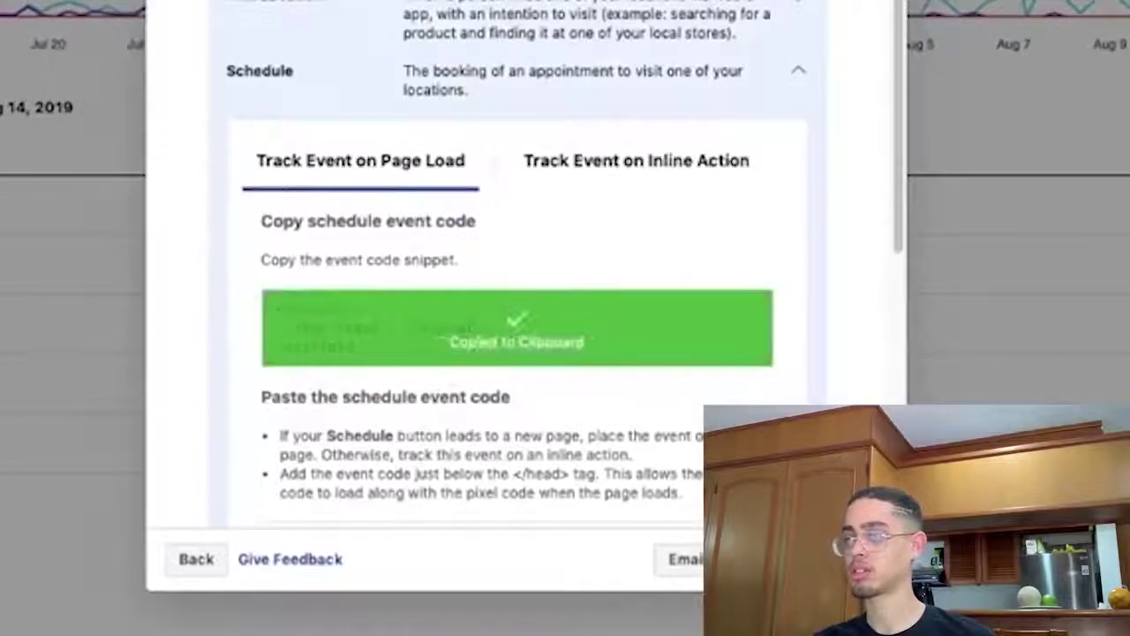
# Step: In ClickFunnels, paste the Schedule event script into the Booked page's header tracking code, save the page and exit the editor
pyautogui.click(208, 9)
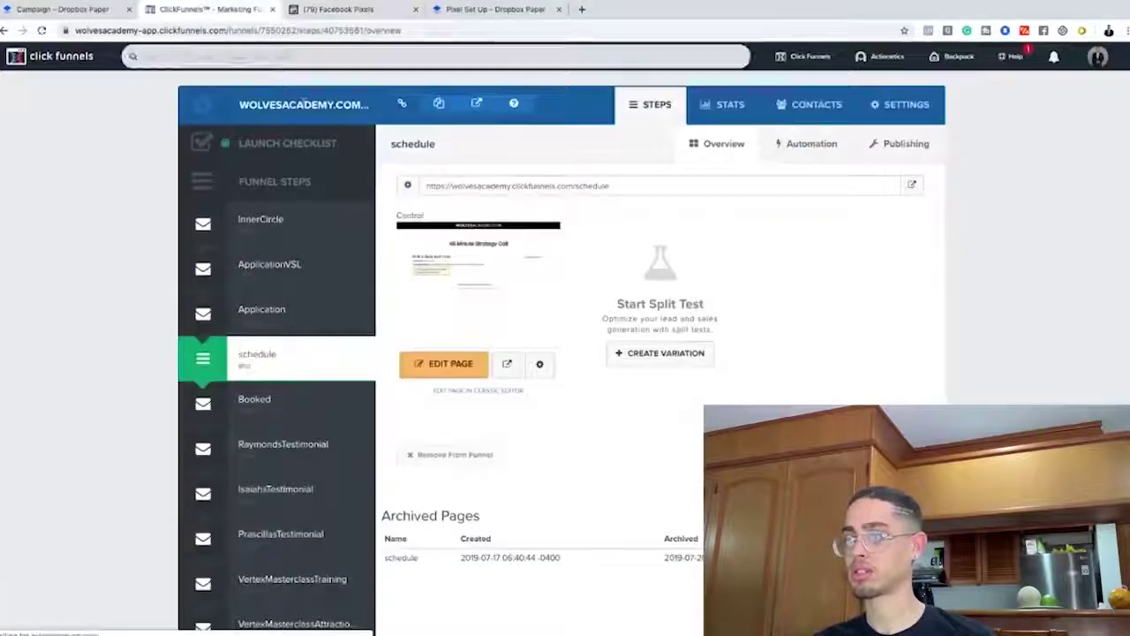
pyautogui.scroll(-1, 309, 300)
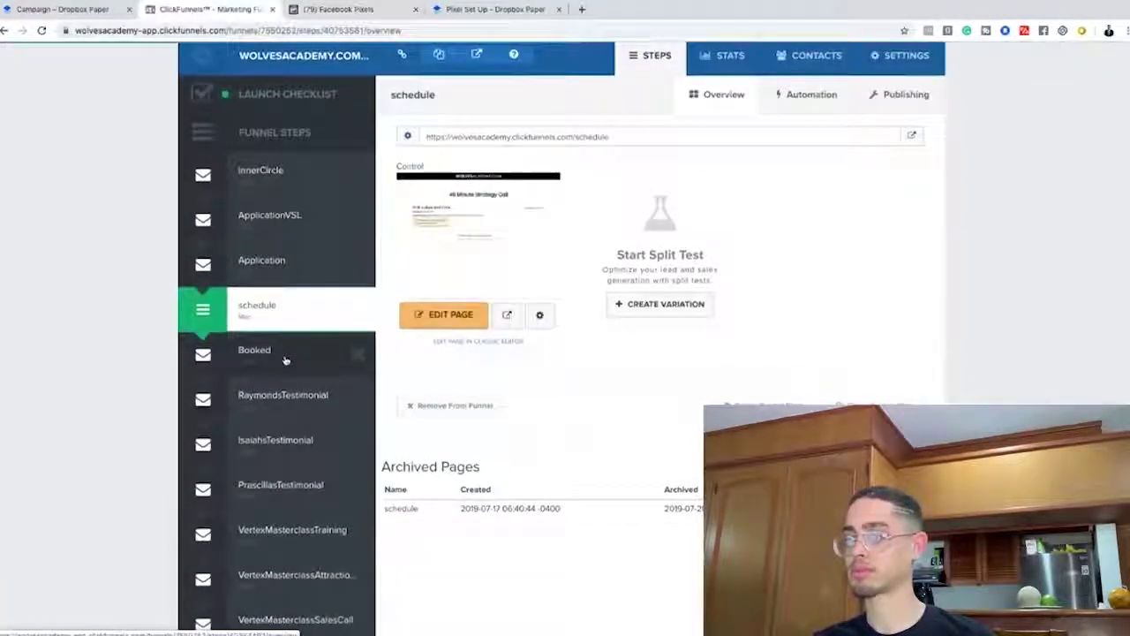
pyautogui.click(285, 359)
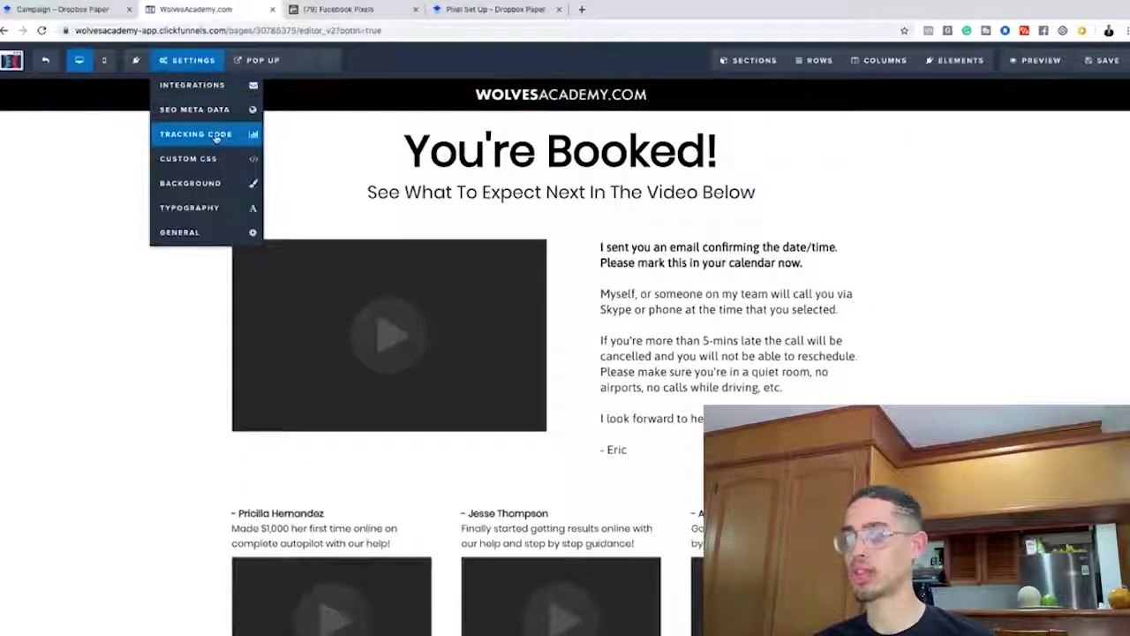
pyautogui.click(196, 134)
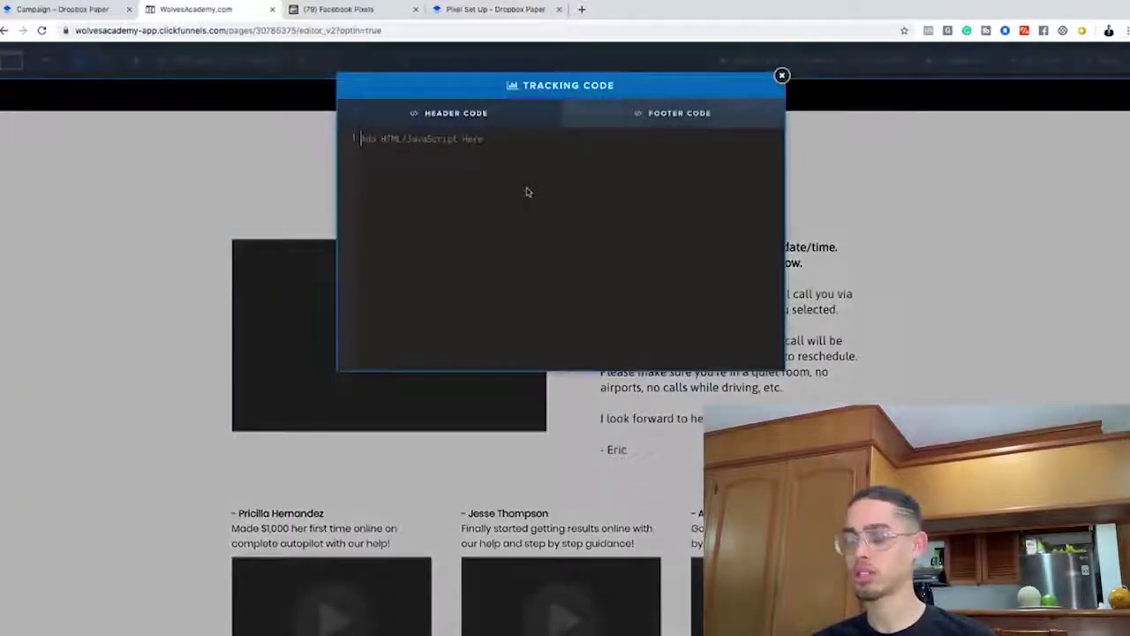
pyautogui.hotkey('ctrl', 'v')
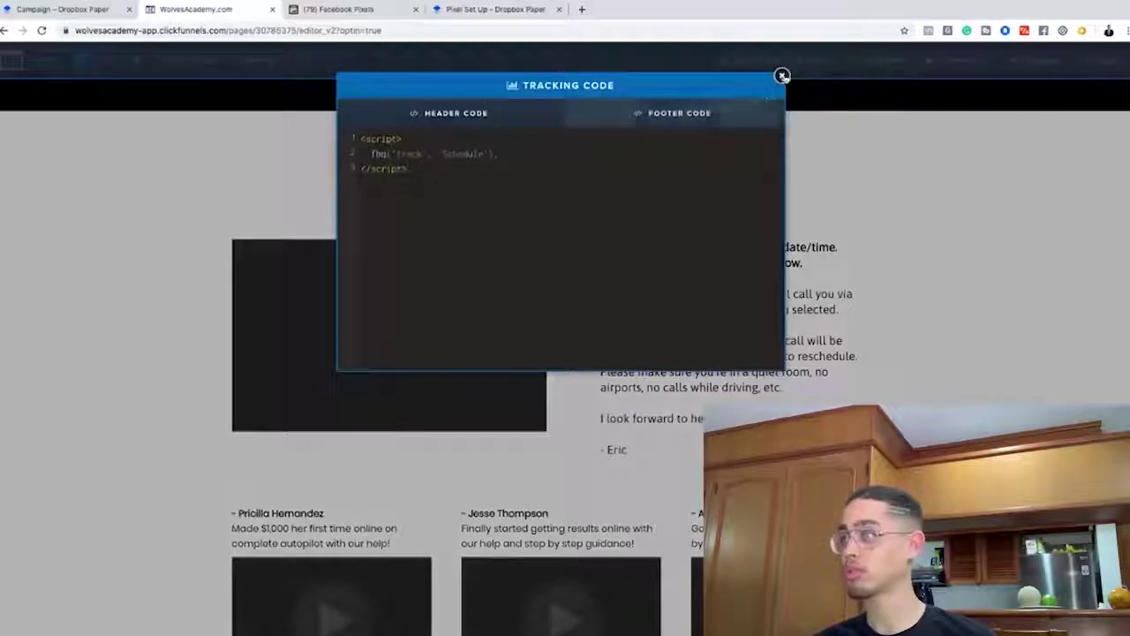
pyautogui.click(782, 75)
pyautogui.click(1101, 62)
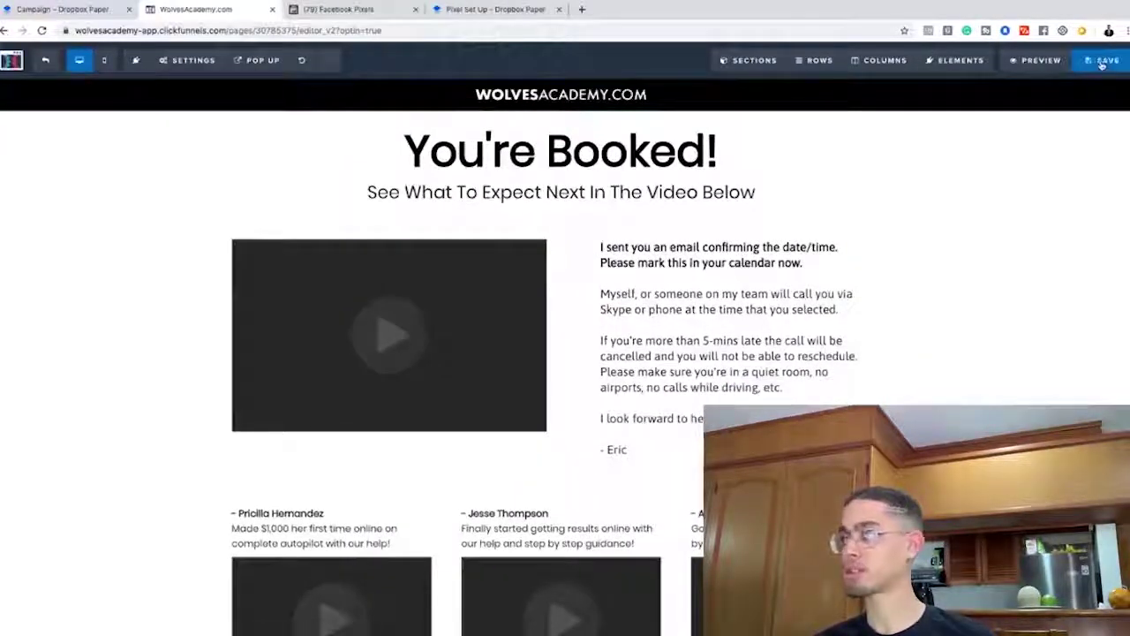
pyautogui.click(41, 61)
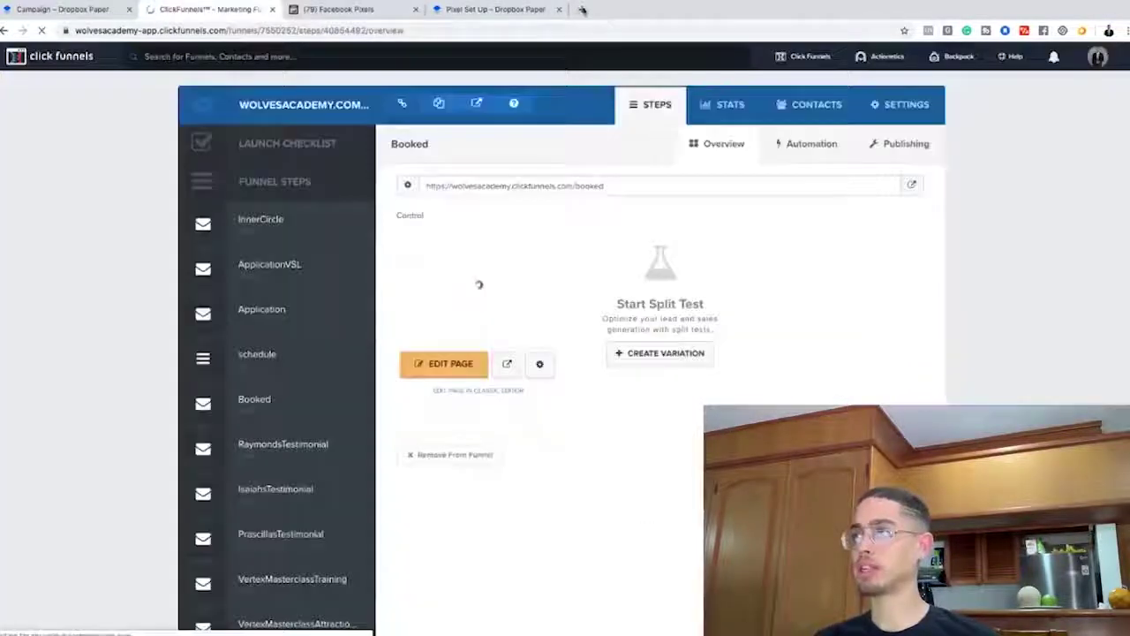
# Step: Open google.com in a new tab, enter "facebook pixel helper" as the query, and open the Facebook Pixel Helper extension
pyautogui.click(582, 9)
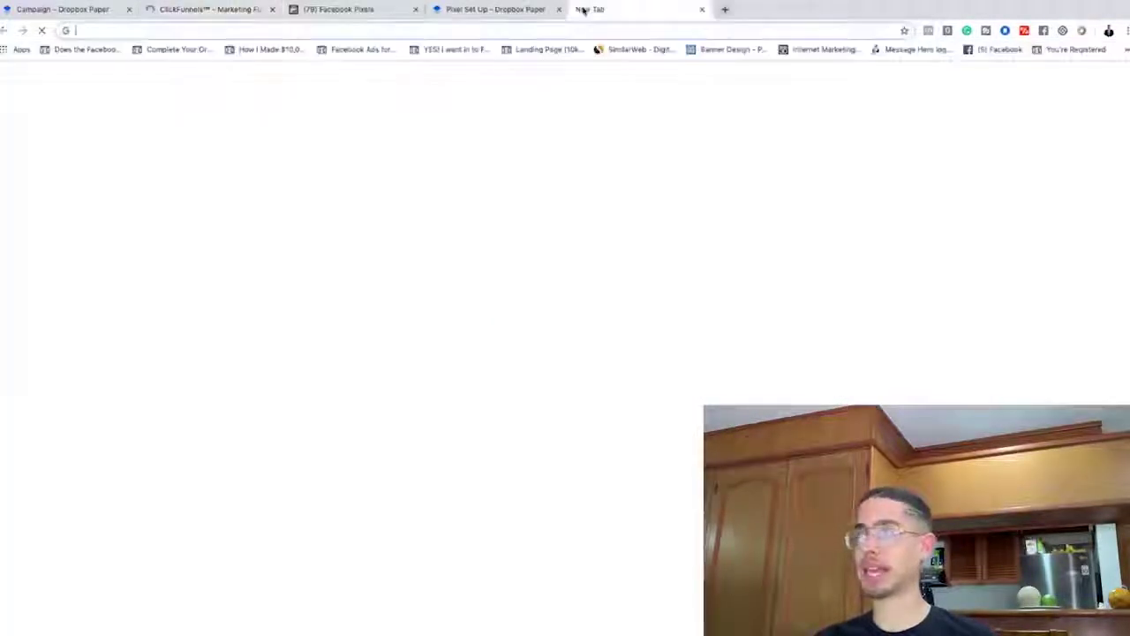
pyautogui.write('google.com')
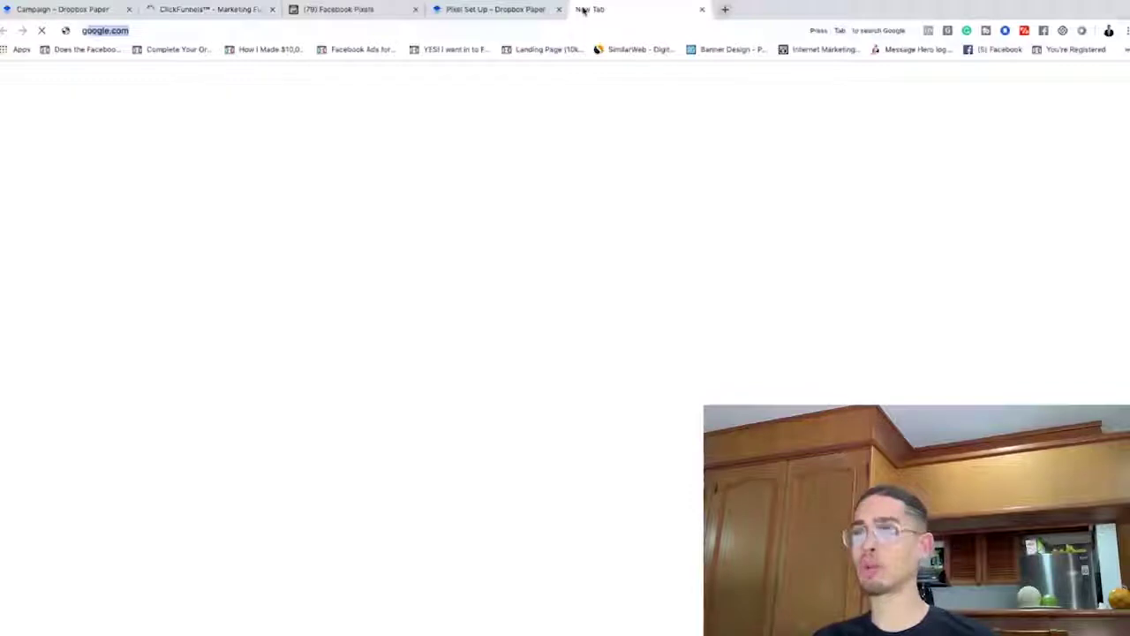
pyautogui.press('Return')
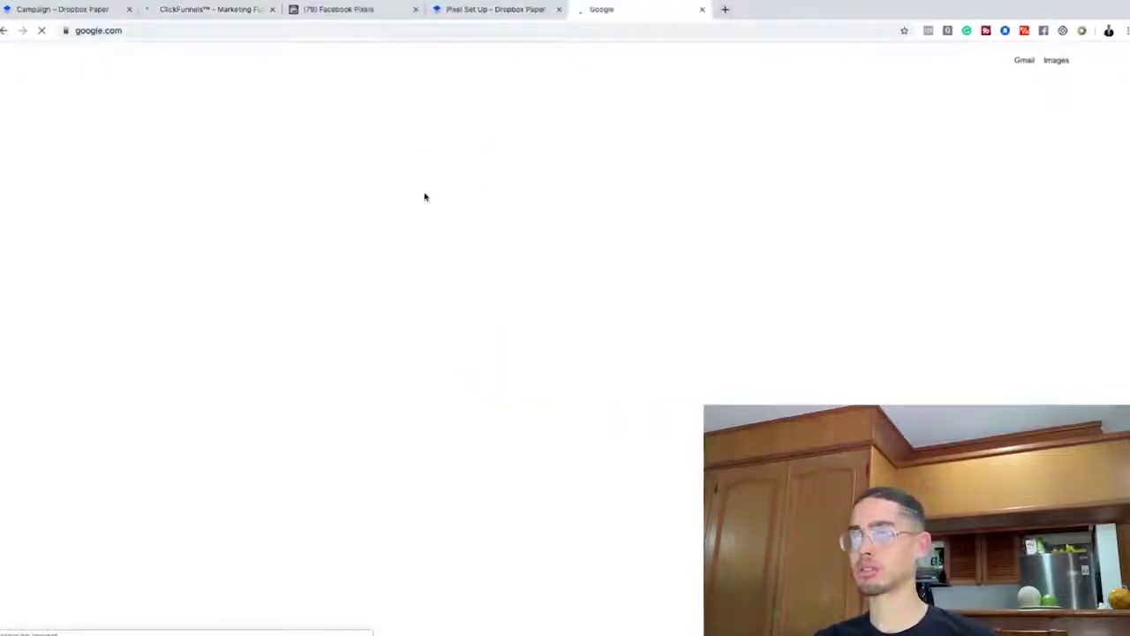
pyautogui.write('facebook pix')
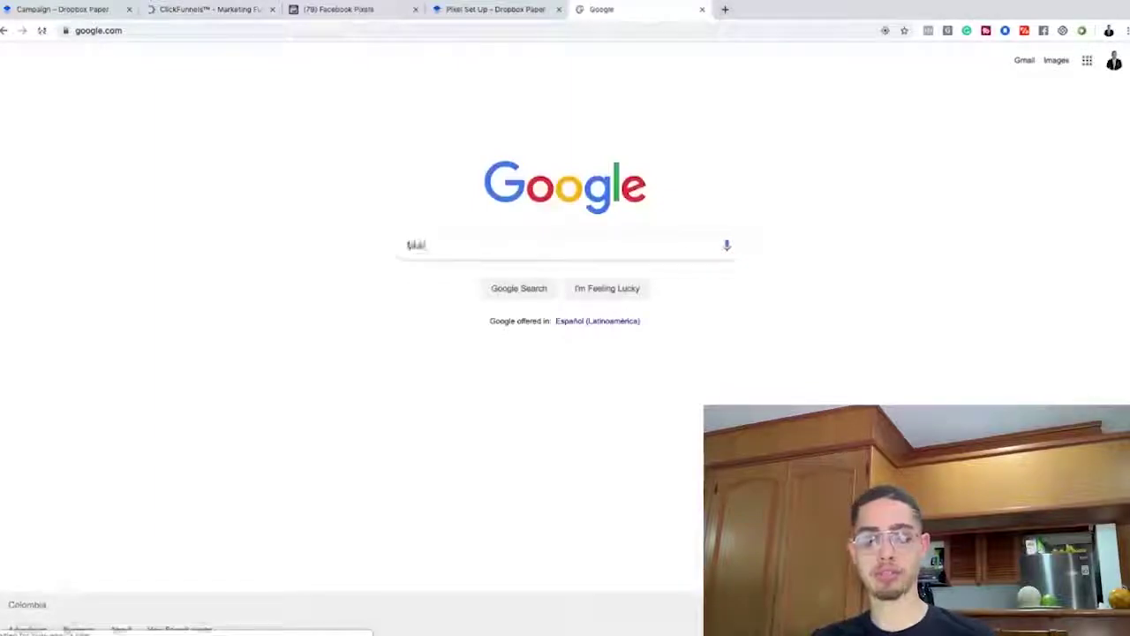
pyautogui.write('el helper')
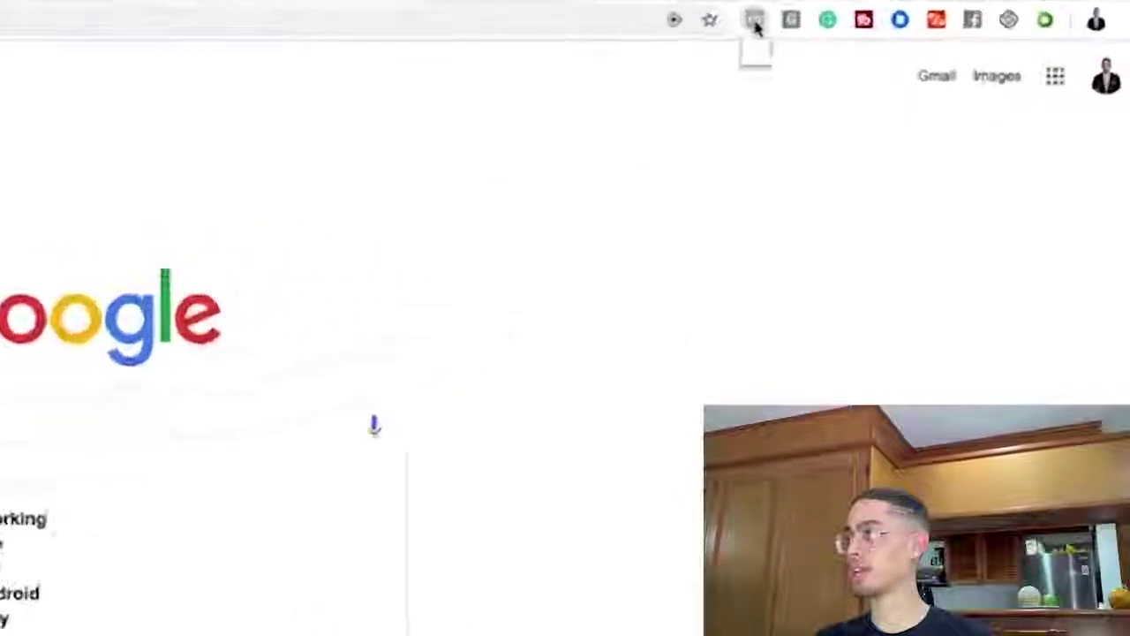
pyautogui.click(754, 22)
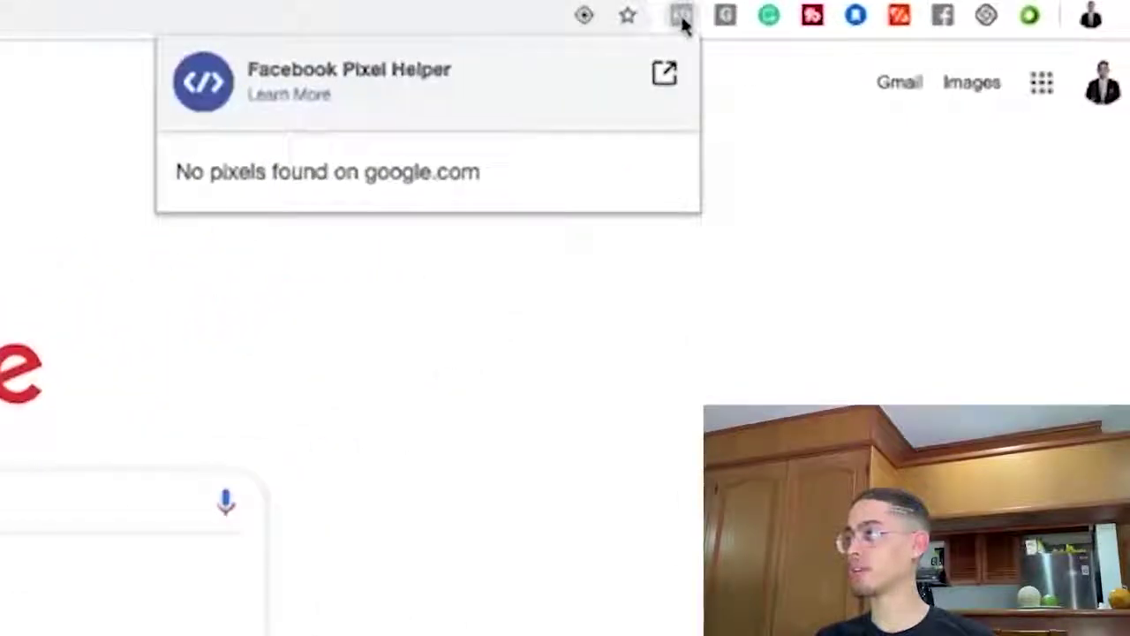
# Step: Return to the ClickFunnels funnel and open previews of the InnerCircle control page and the ApplicationVSL page in separate tabs
pyautogui.click(48, 155)
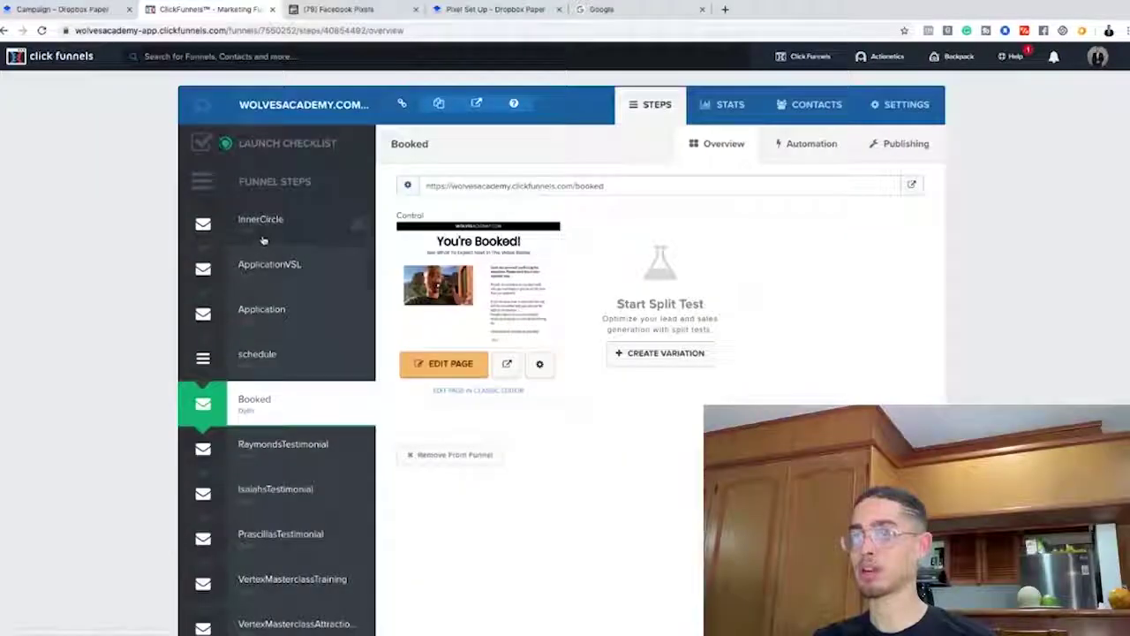
pyautogui.click(262, 231)
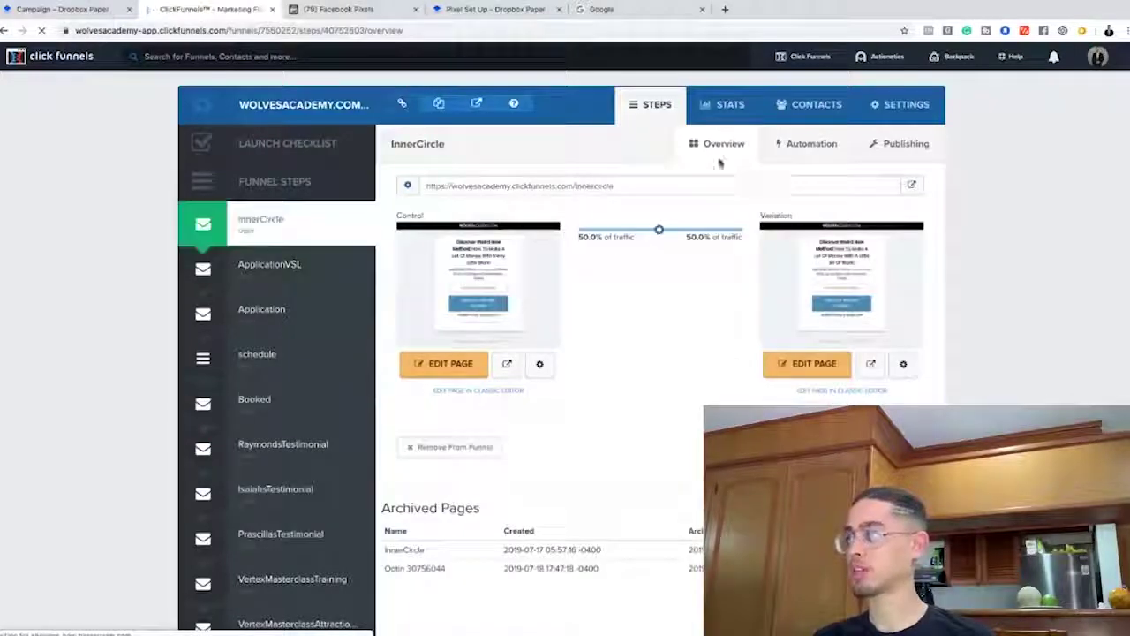
pyautogui.click(508, 365)
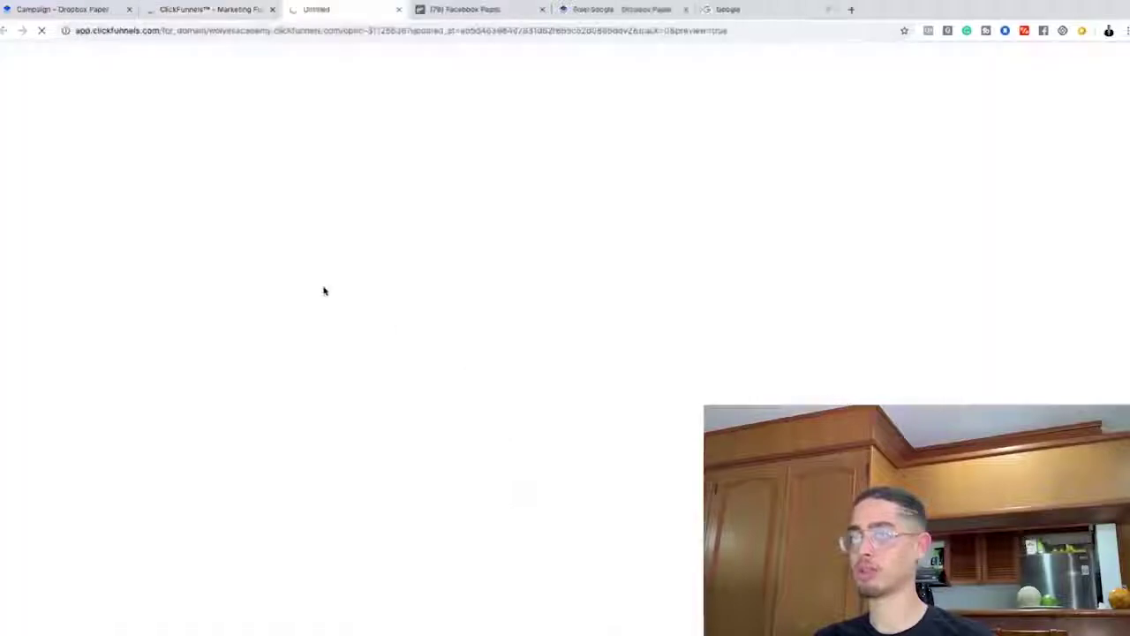
pyautogui.click(227, 12)
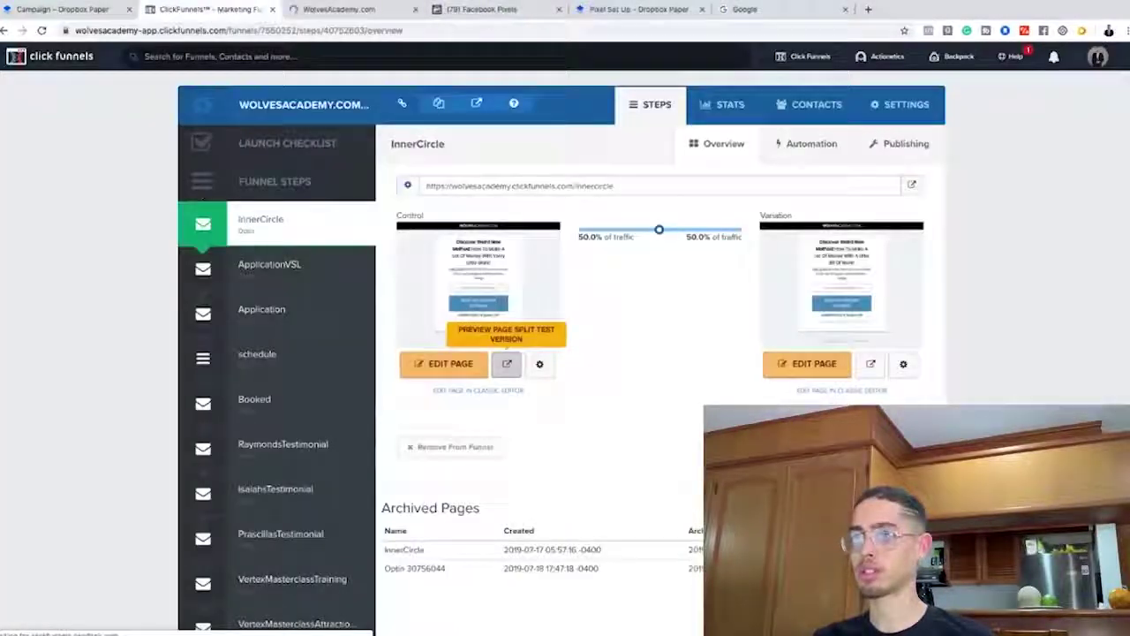
pyautogui.click(279, 271)
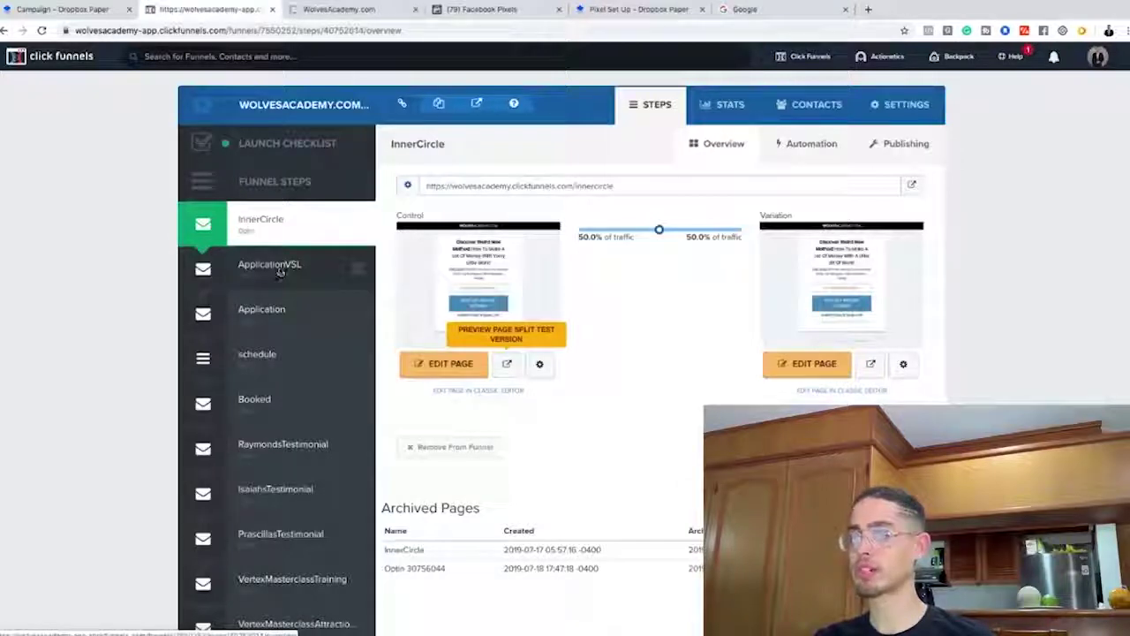
pyautogui.click(507, 365)
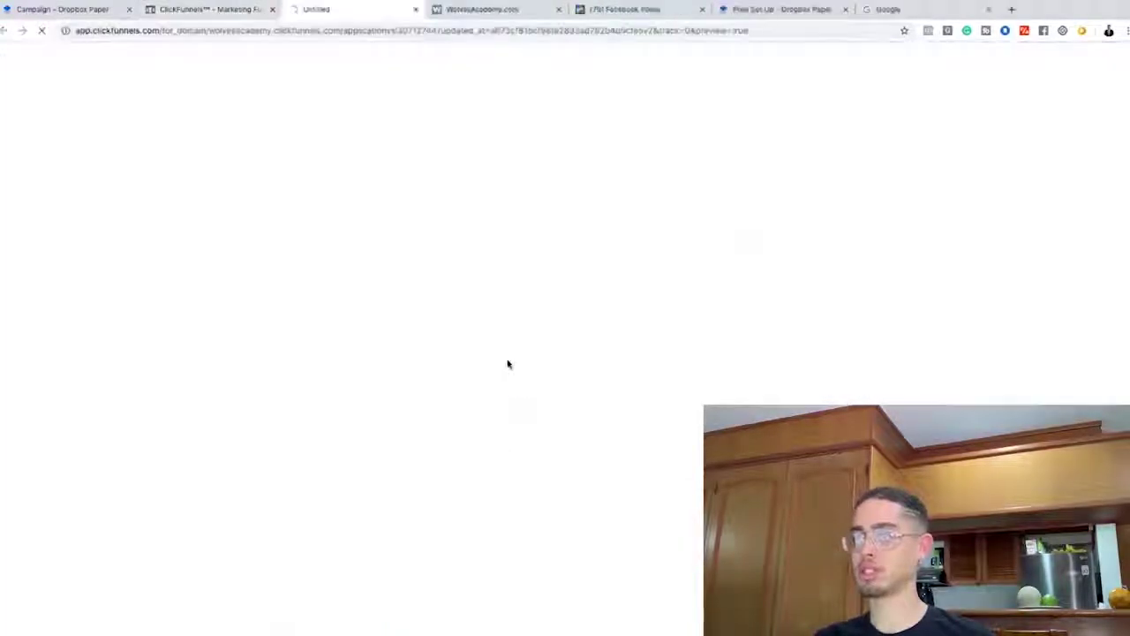
pyautogui.click(226, 10)
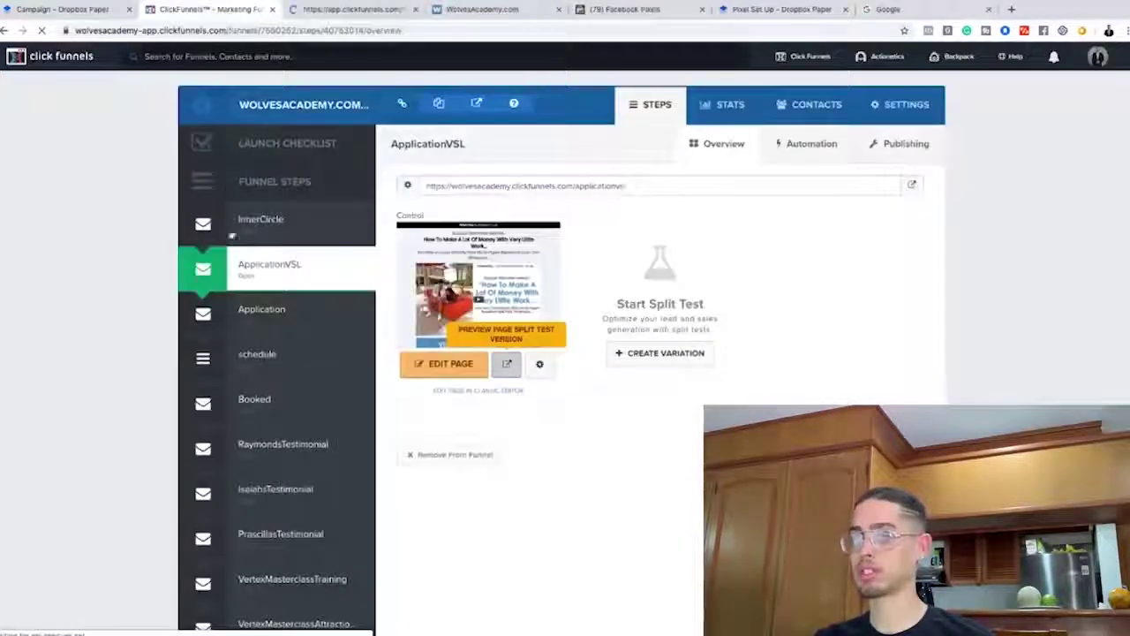
pyautogui.click(354, 13)
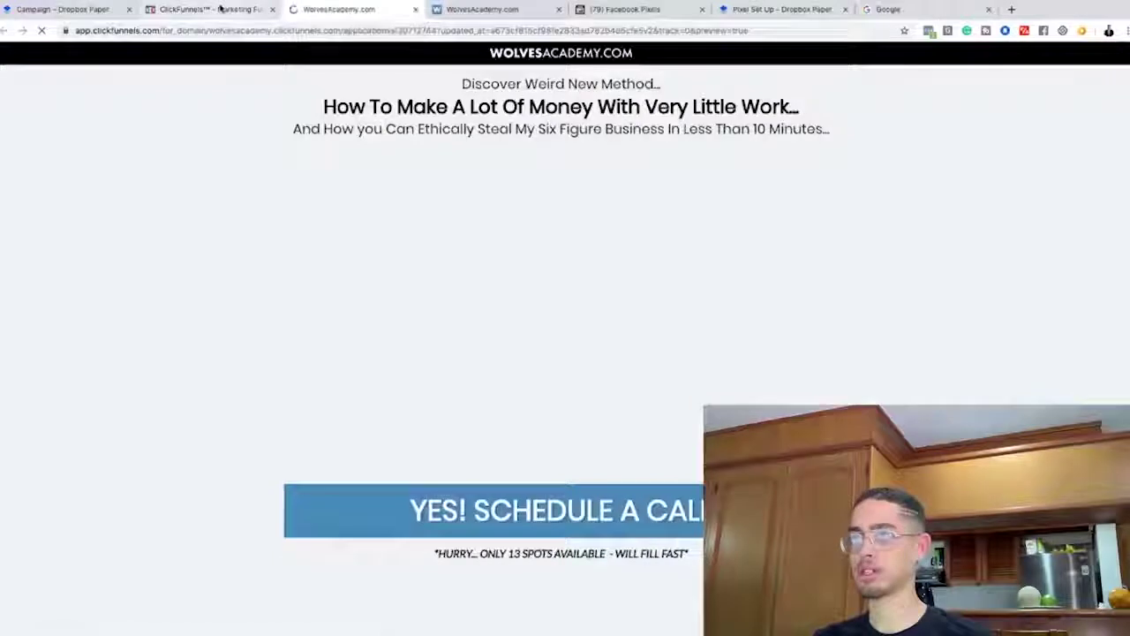
pyautogui.click(220, 9)
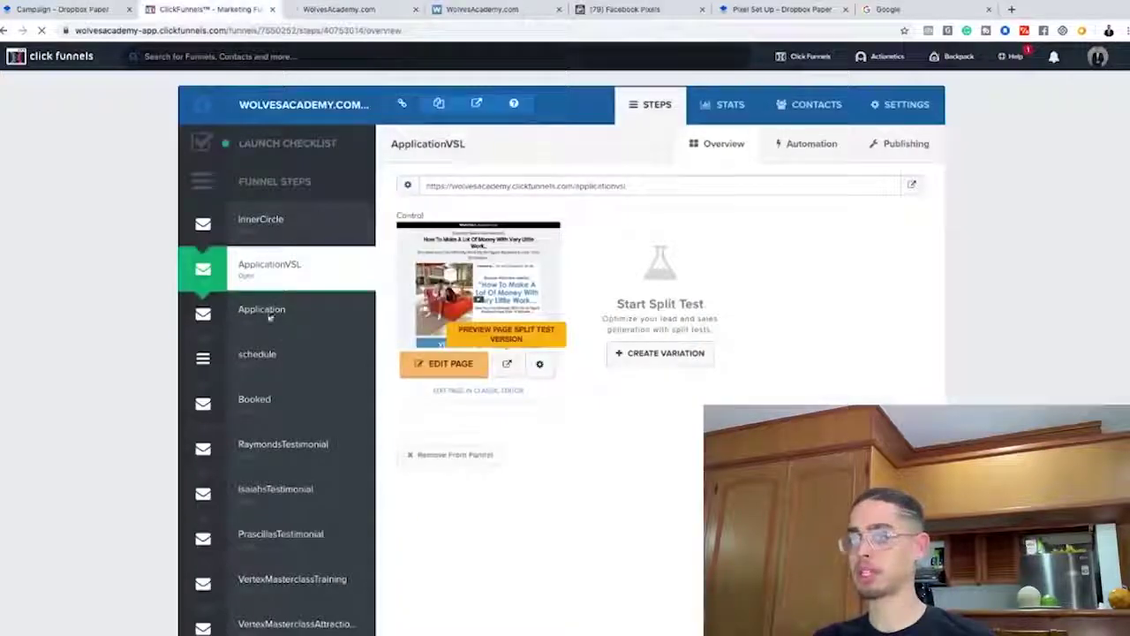
# Step: Open previews of the Application, schedule and Booked funnel pages in separate tabs
pyautogui.click(270, 316)
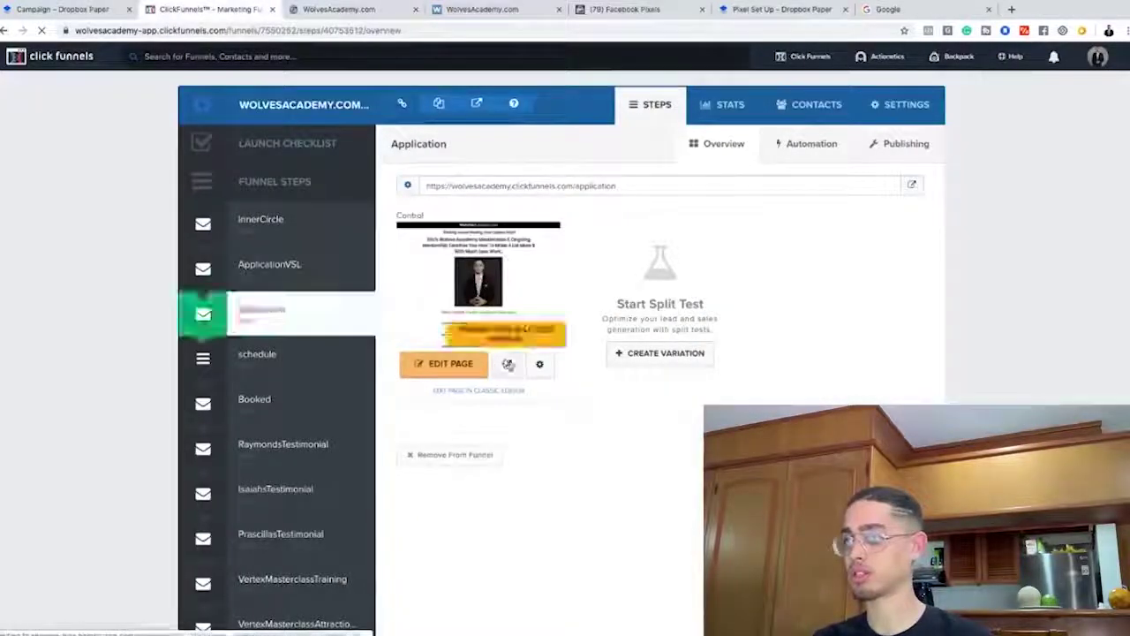
pyautogui.click(506, 364)
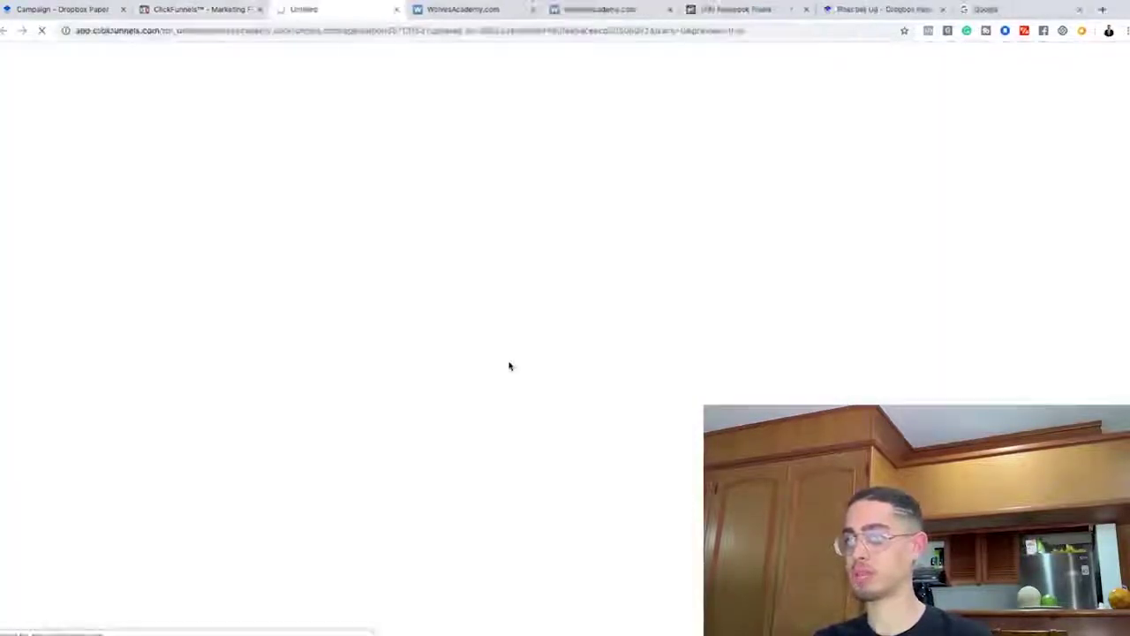
pyautogui.click(218, 9)
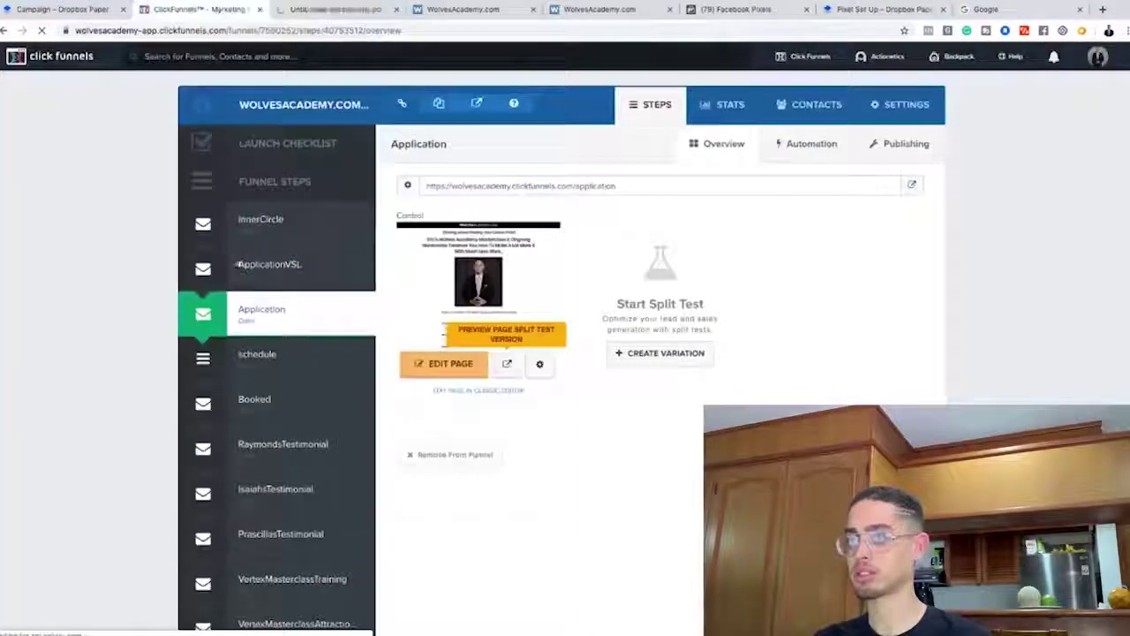
pyautogui.click(263, 362)
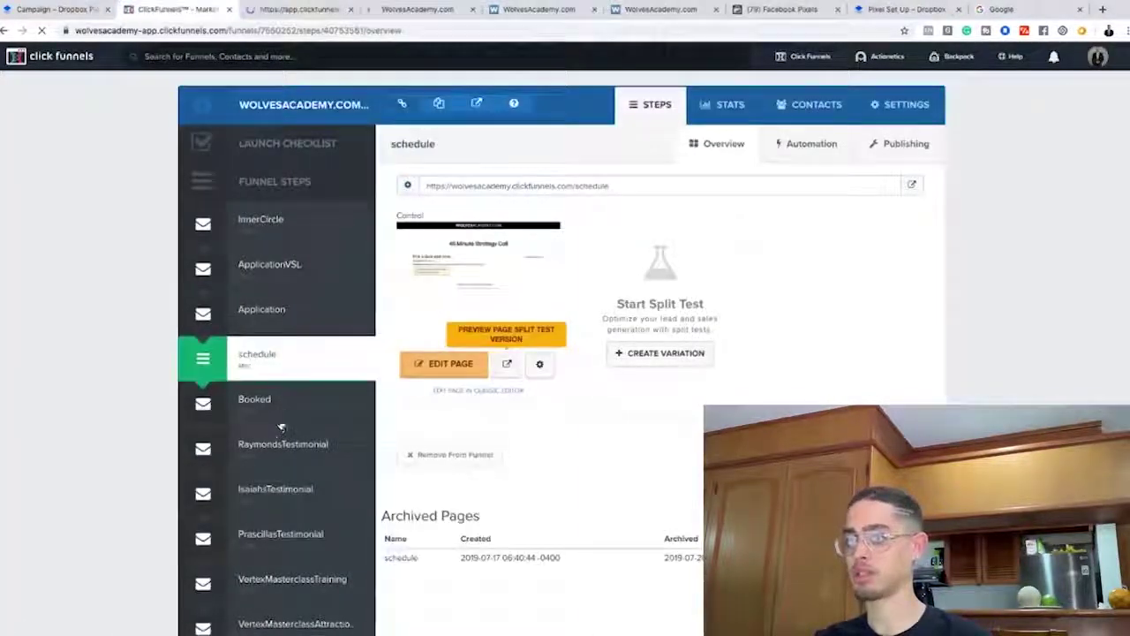
pyautogui.click(478, 252)
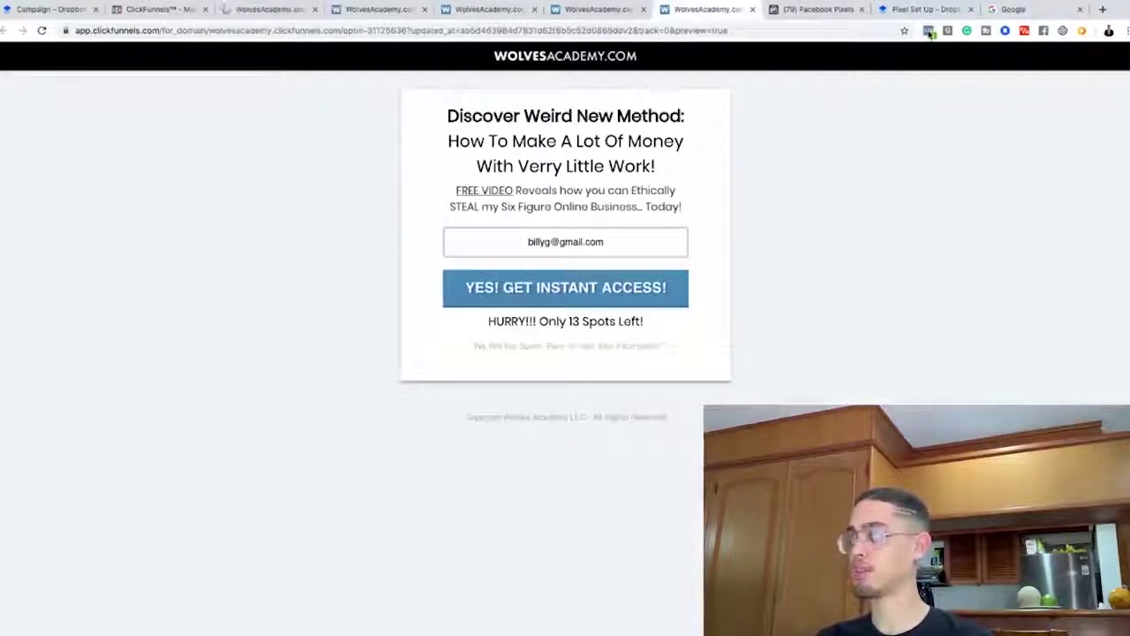
# Step: Check the pixel events on the InnerCircle preview with Facebook Pixel Helper, and switch to the ApplicationVSL preview
pyautogui.click(930, 32)
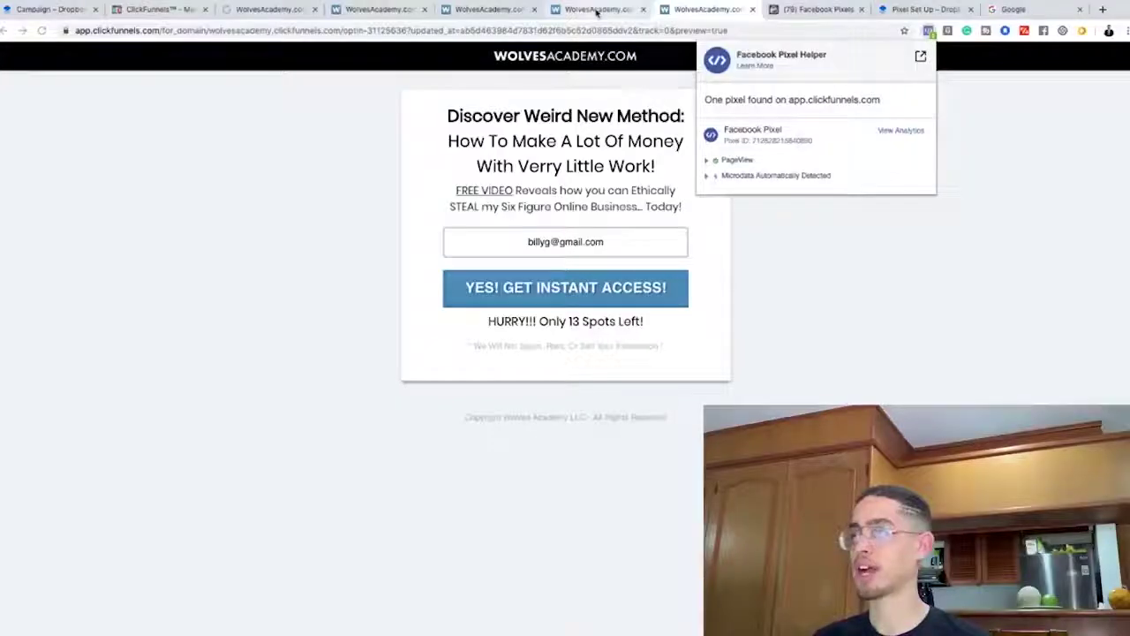
pyautogui.click(597, 11)
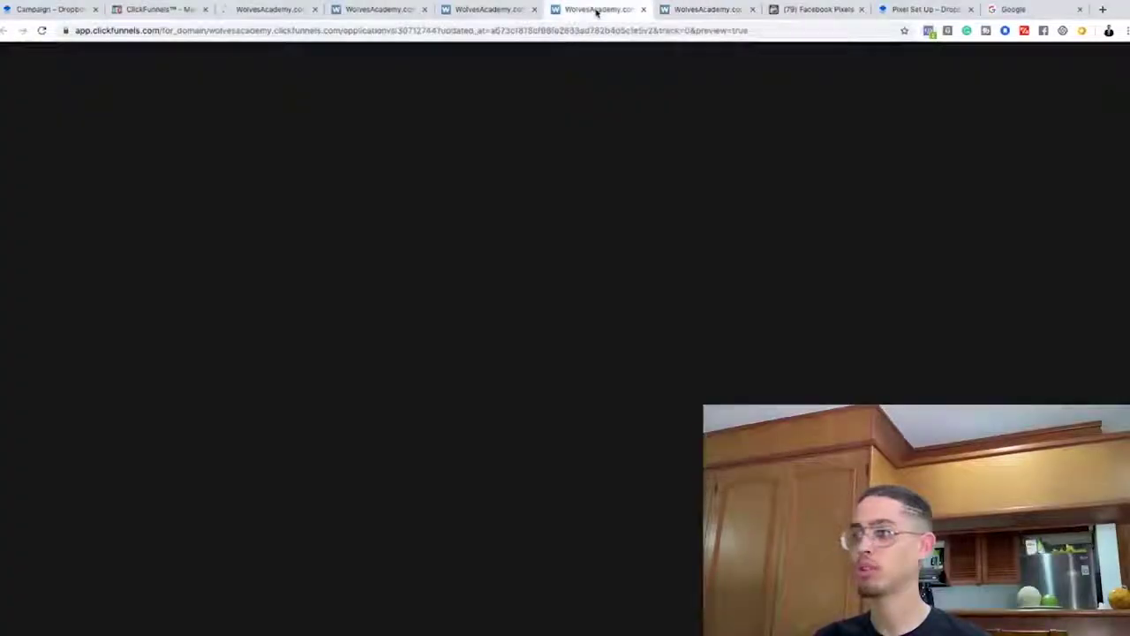